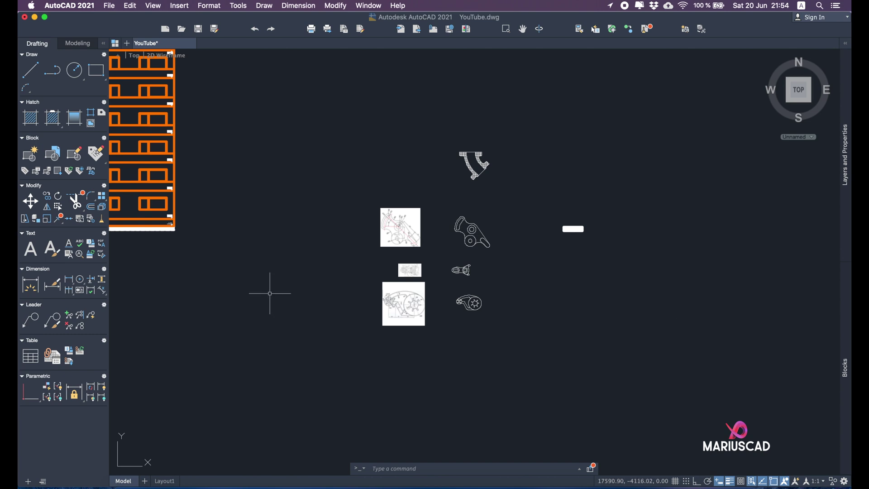
Pan model space to an empty area and cancel the started rectangle.
{"action": "scroll", "coordinate": [472, 291], "scroll_direction": "right", "scroll_amount": 2}
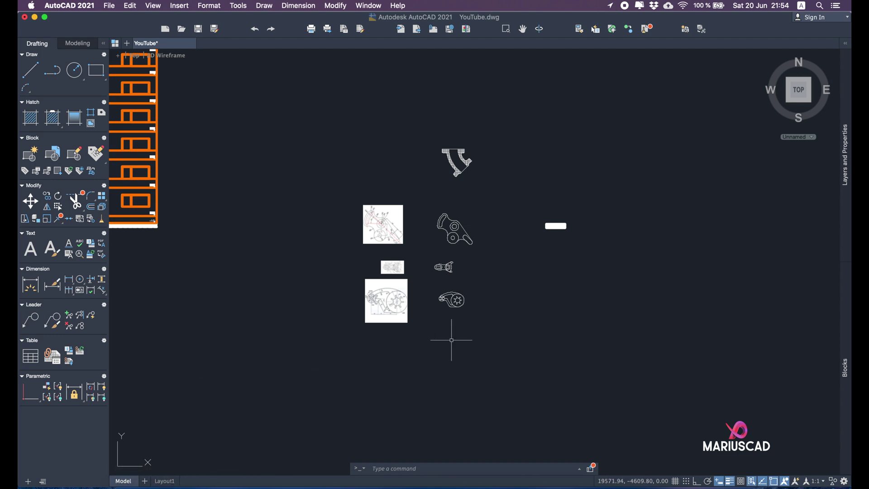
{"action": "scroll", "coordinate": [449, 340], "scroll_direction": "right", "scroll_amount": 1}
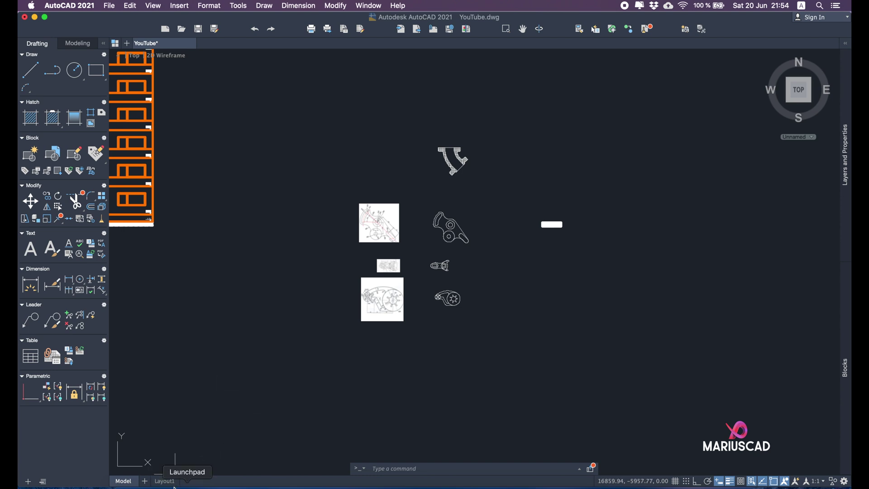
{"action": "scroll", "coordinate": [570, 330], "scroll_direction": "down", "scroll_amount": 3}
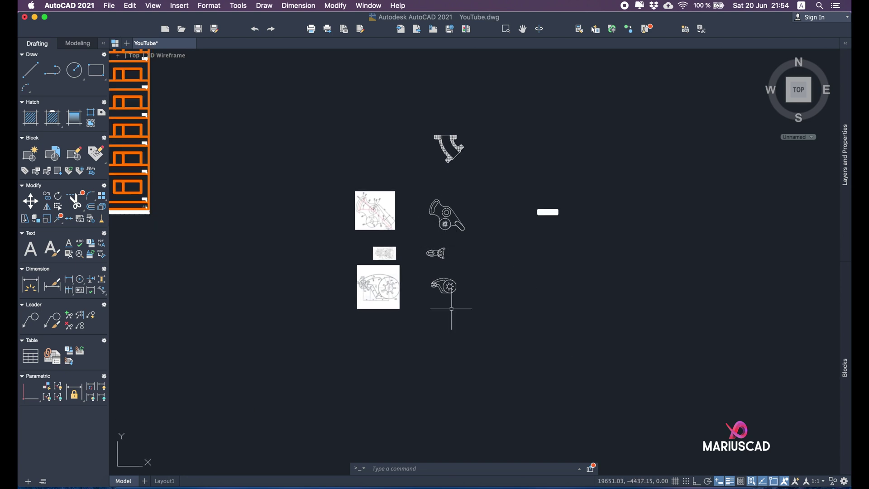
{"action": "scroll", "coordinate": [446, 262], "scroll_direction": "up", "scroll_amount": 6}
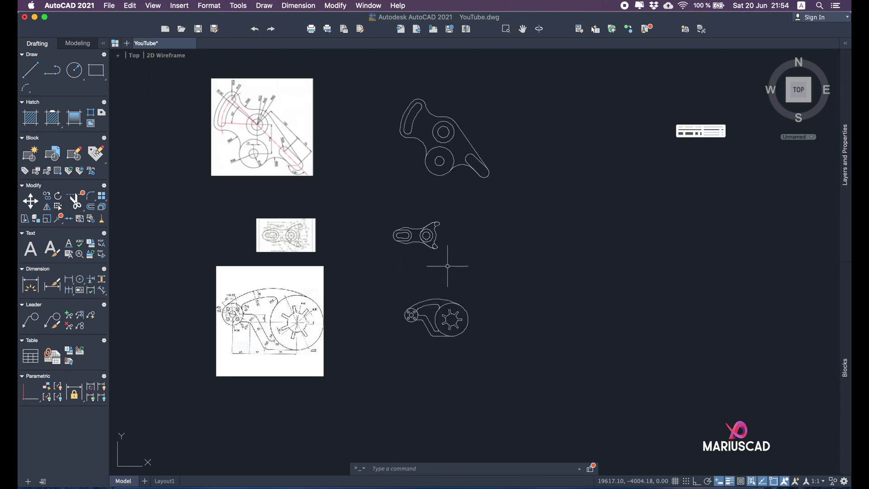
{"action": "scroll", "coordinate": [504, 260], "scroll_direction": "down", "scroll_amount": 2}
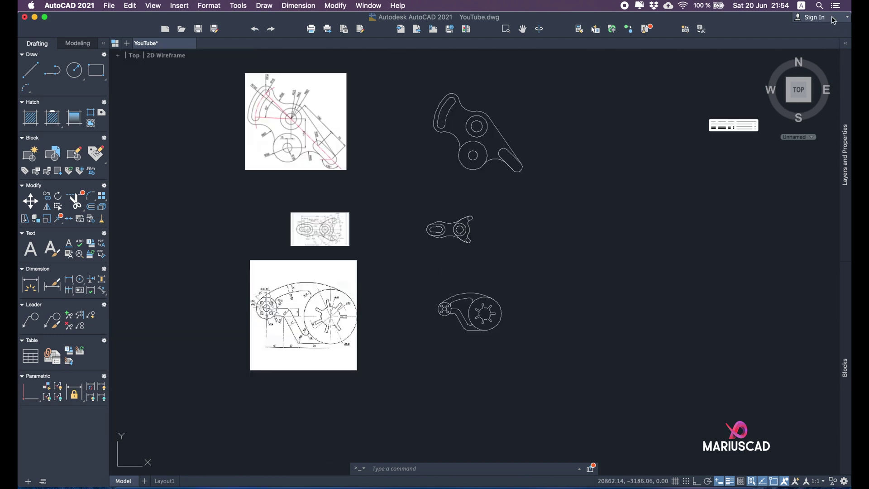
{"action": "middle_click_drag", "start_coordinate": [642, 296], "coordinate": [598, 263]}
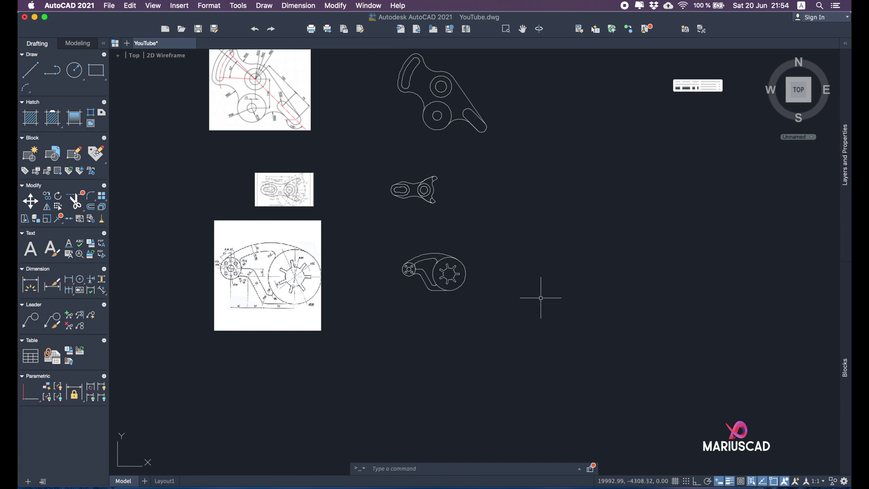
{"action": "middle_click_drag", "start_coordinate": [596, 285], "coordinate": [573, 246]}
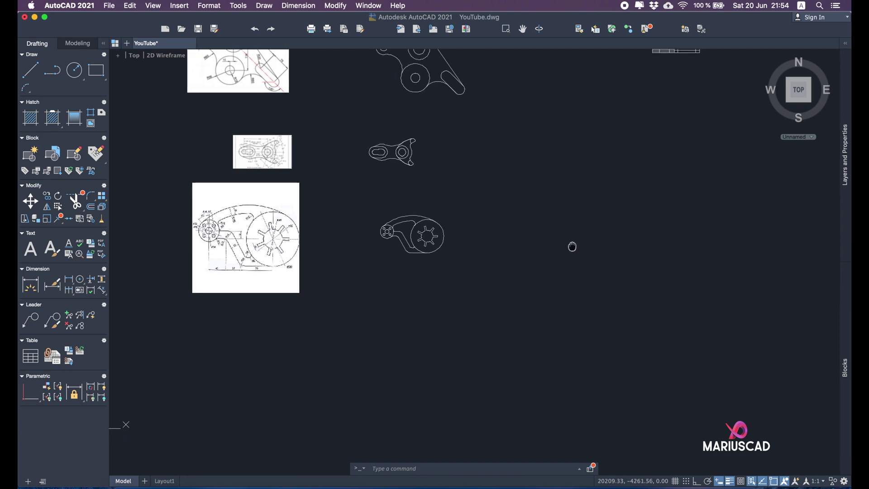
{"action": "left_click", "coordinate": [96, 70]}
{"action": "middle_click_drag", "start_coordinate": [564, 284], "coordinate": [514, 232]}
{"action": "left_click", "coordinate": [499, 223]}
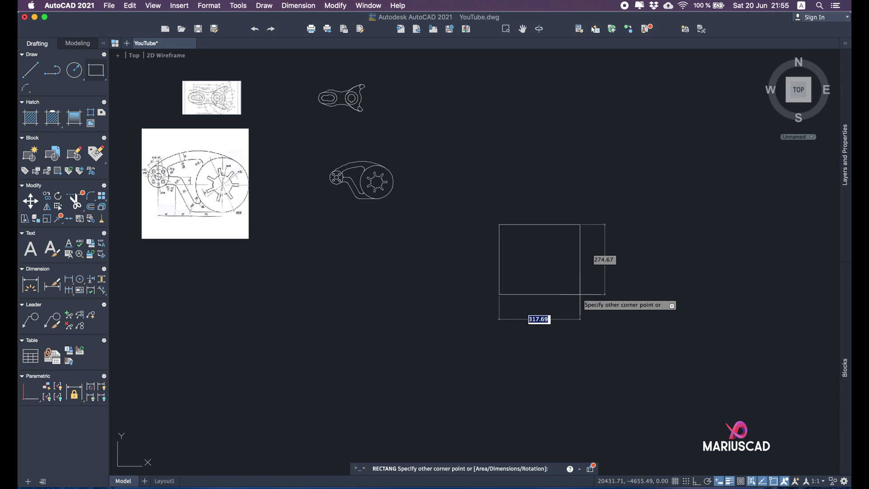
{"action": "key", "text": "Escape"}
With Ortho on, draw lines 420 right, 297 down, 420 left, closing at the start point.
{"action": "left_click", "coordinate": [30, 70]}
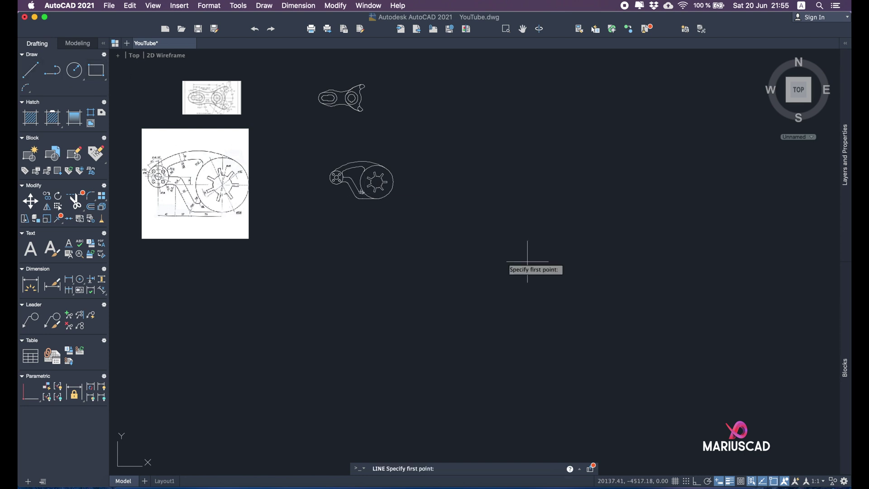
{"action": "scroll", "coordinate": [514, 306], "scroll_direction": "down", "scroll_amount": 5}
{"action": "scroll", "coordinate": [513, 306], "scroll_direction": "right", "scroll_amount": 5}
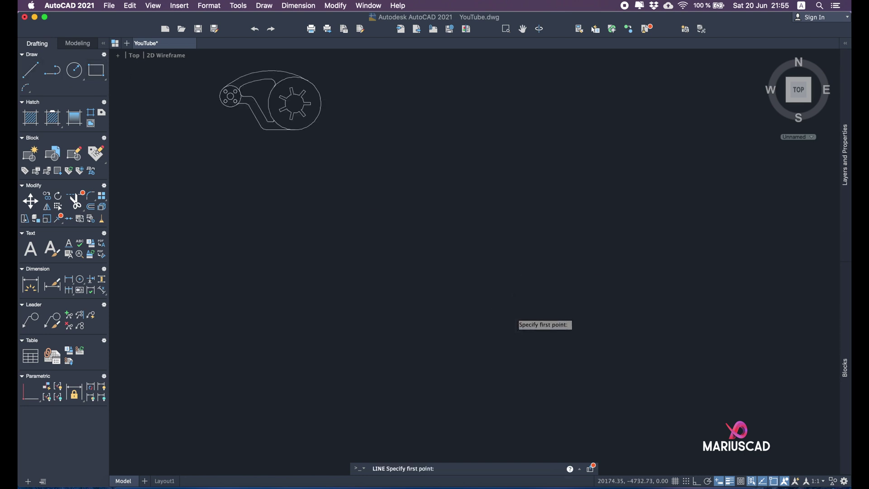
{"action": "left_click", "coordinate": [510, 307]}
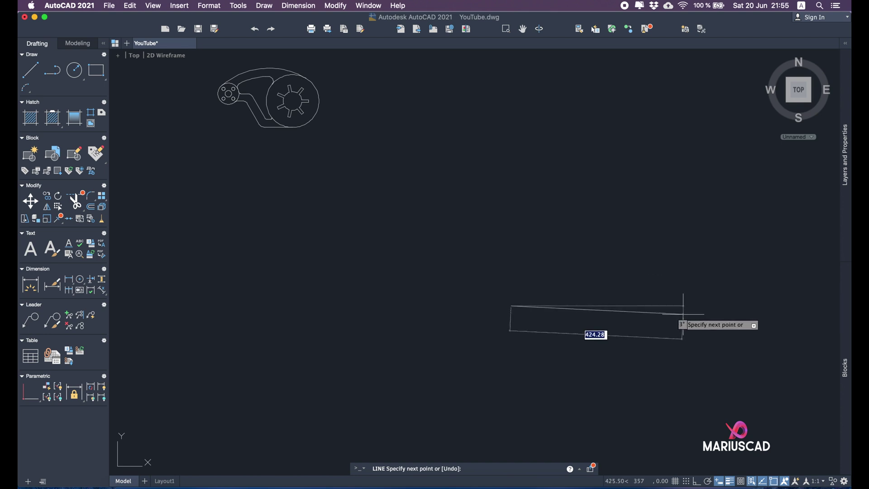
{"action": "left_click", "coordinate": [697, 480]}
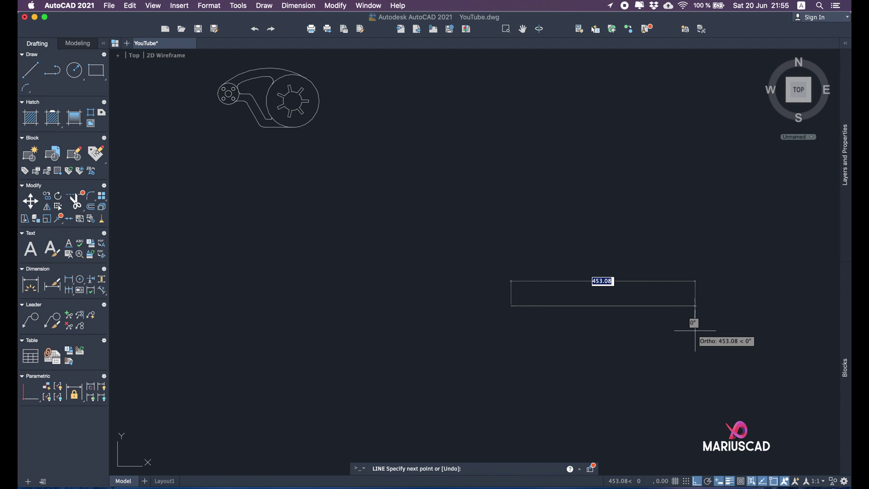
{"action": "type", "text": "420"}
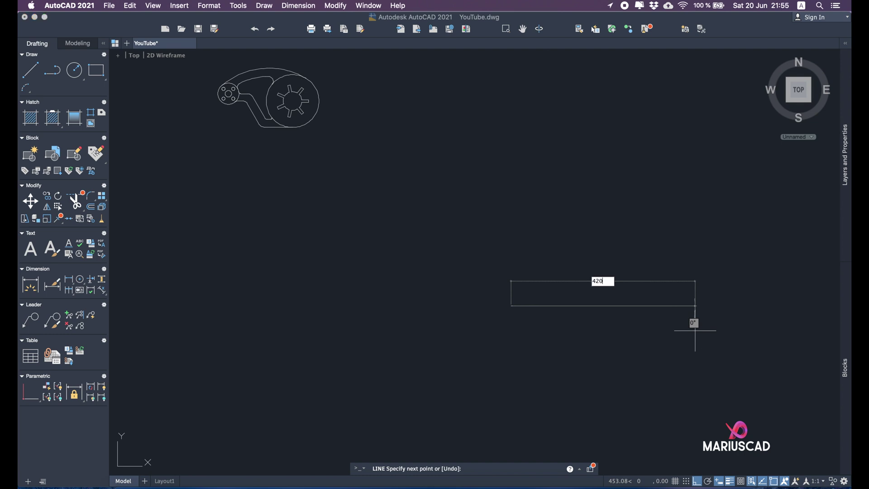
{"action": "key", "text": "Return"}
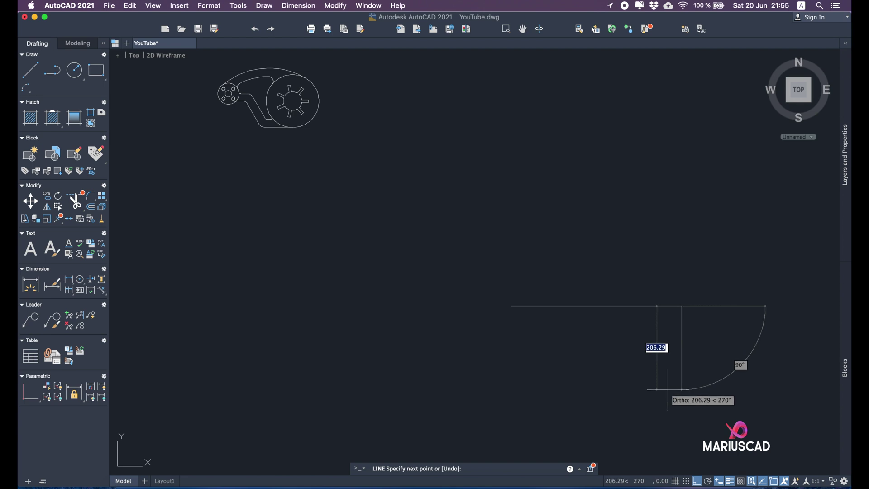
{"action": "type", "text": "297"}
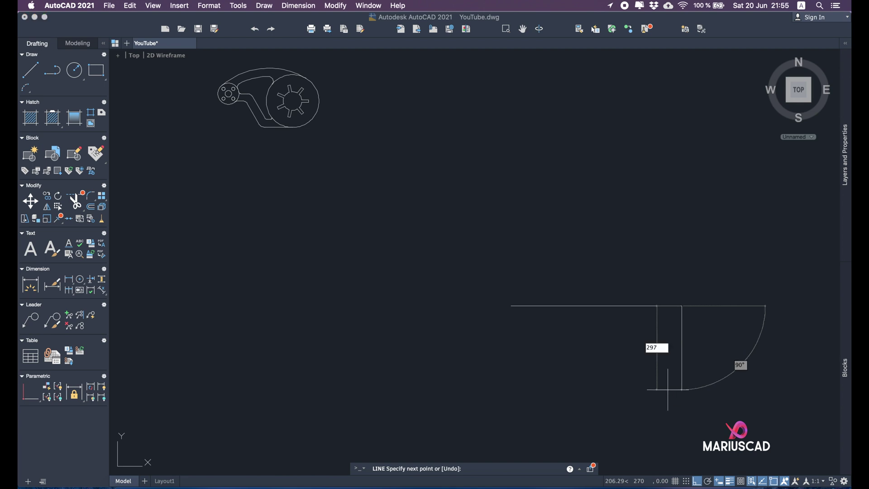
{"action": "key", "text": "Return"}
{"action": "type", "text": "42"}
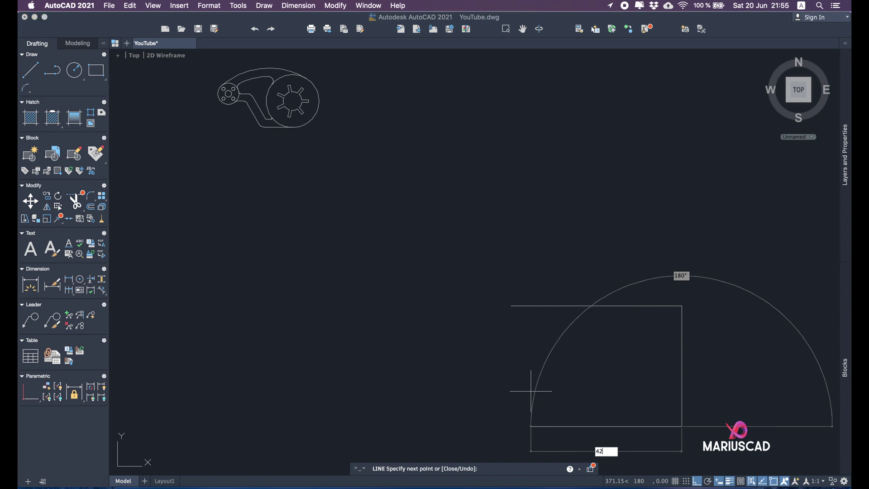
{"action": "type", "text": "0"}
{"action": "key", "text": "Return"}
{"action": "left_click", "coordinate": [511, 306]}
{"action": "key", "text": "Return"}
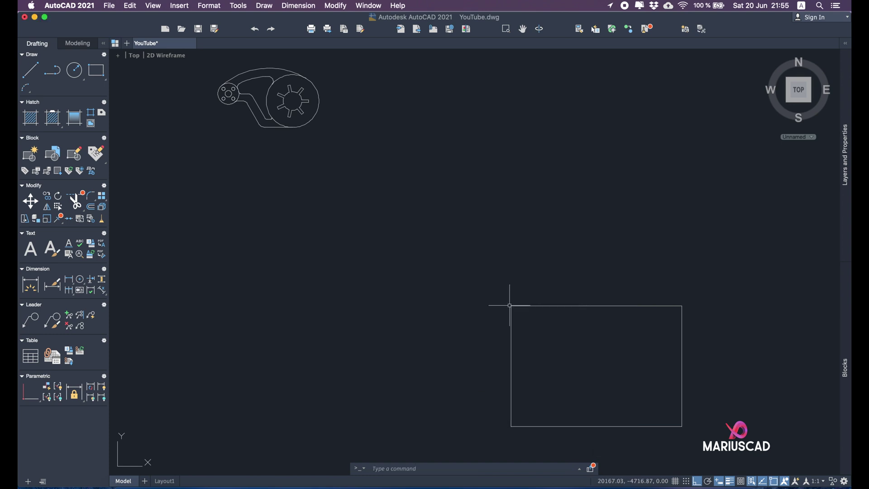
Recentre the new 420 × 297 rectangle in the view.
{"action": "left_click", "coordinate": [588, 306]}
{"action": "middle_click_drag", "start_coordinate": [588, 305], "coordinate": [503, 208]}
{"action": "key", "text": "Escape"}
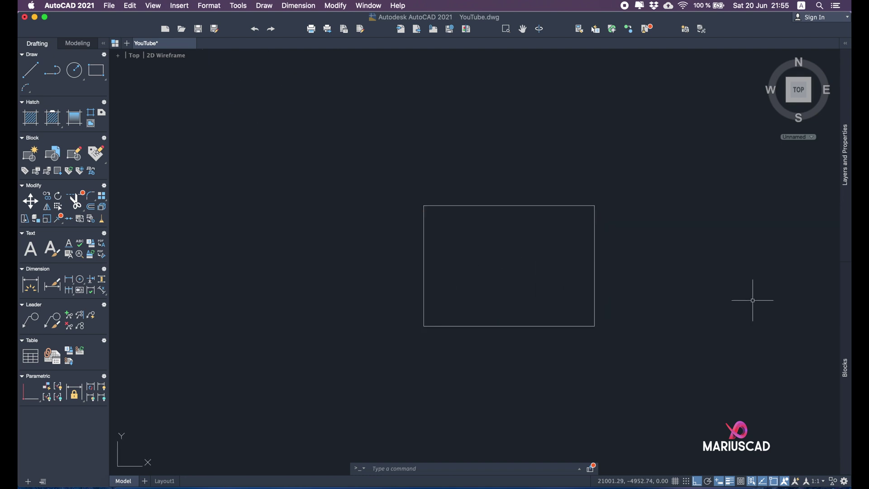
{"action": "middle_click_drag", "start_coordinate": [693, 297], "coordinate": [650, 299]}
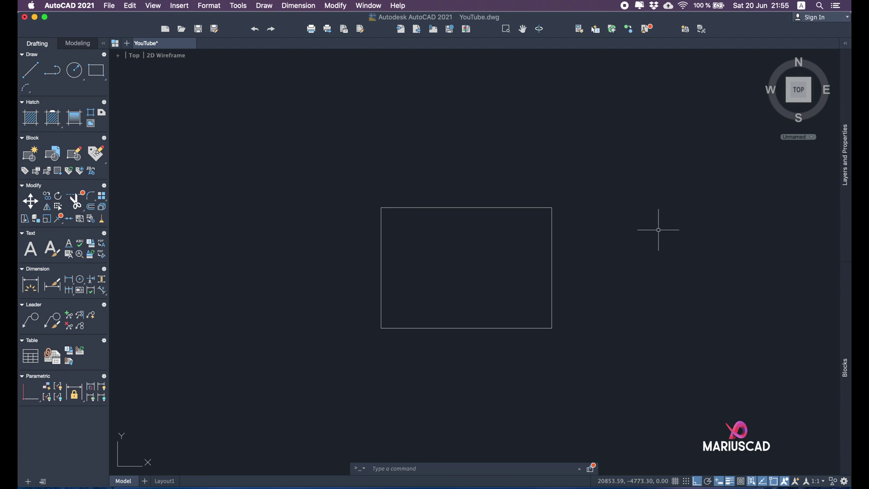
Offset the rectangle's left edge 20 inward.
{"action": "type", "text": "ofs"}
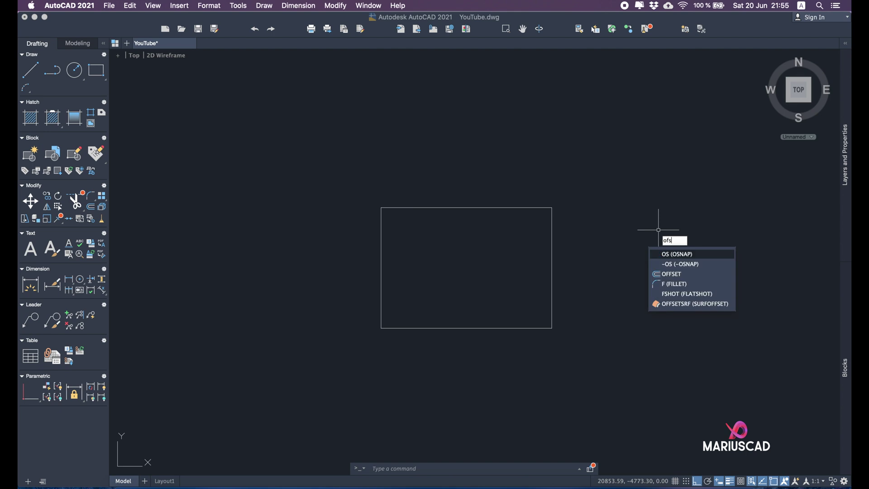
{"action": "key", "text": "BackSpace"}
{"action": "key", "text": "BackSpace"}
{"action": "key", "text": "BackSpace"}
{"action": "type", "text": "of"}
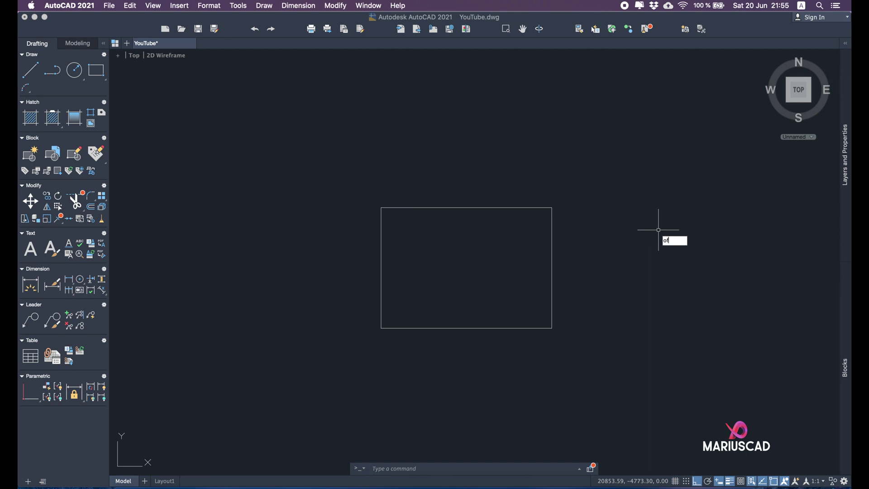
{"action": "type", "text": "fs"}
{"action": "key", "text": "Return"}
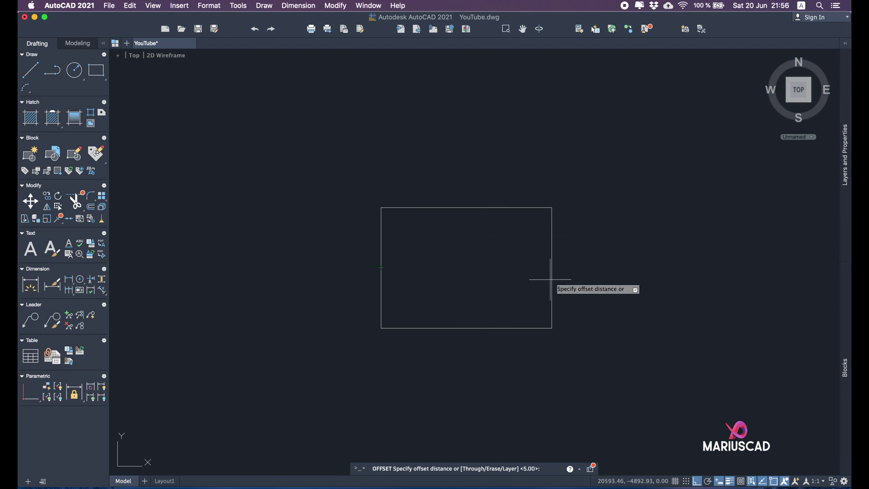
{"action": "scroll", "coordinate": [531, 280], "scroll_direction": "right", "scroll_amount": 1}
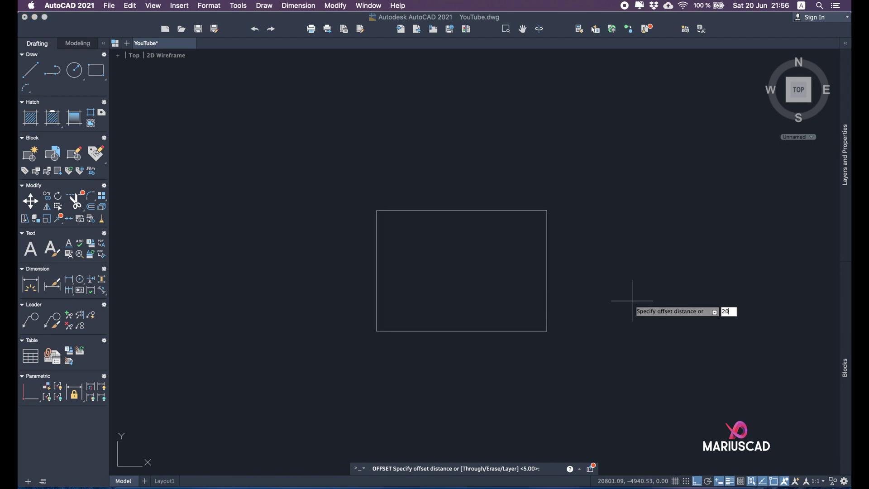
{"action": "key", "text": "Return"}
{"action": "left_click", "coordinate": [376, 250]}
{"action": "left_click", "coordinate": [414, 252]}
{"action": "key", "text": "Escape"}
Offset the top, bottom and right edges inward to form the inner border lines.
{"action": "type", "text": "offset"}
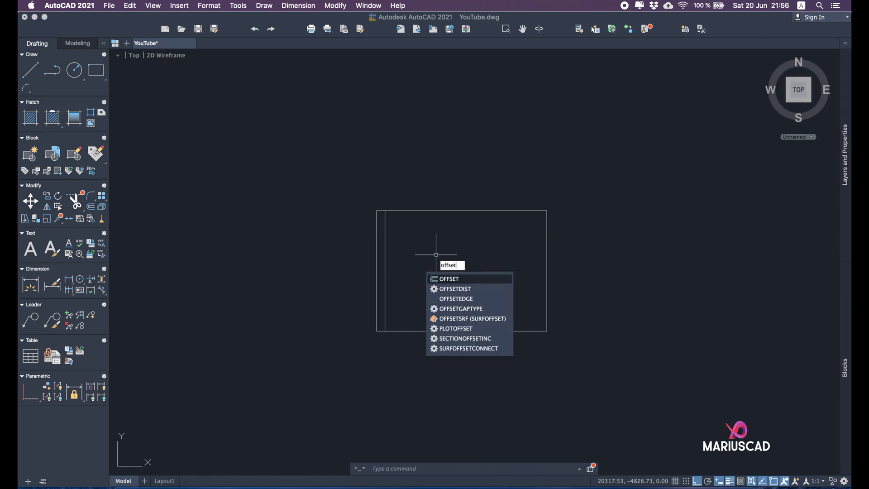
{"action": "key", "text": "Return"}
{"action": "key", "text": "Return"}
{"action": "left_click", "coordinate": [458, 210]}
{"action": "left_click", "coordinate": [457, 242]}
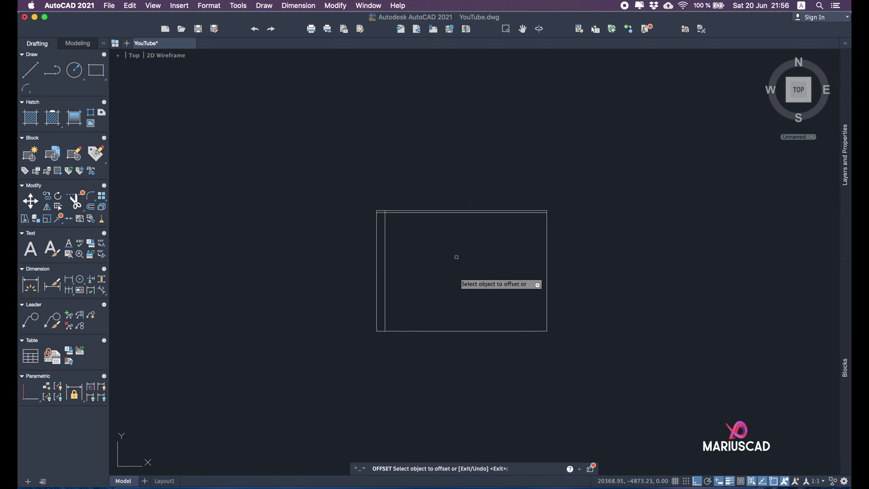
{"action": "left_click", "coordinate": [469, 330]}
{"action": "left_click", "coordinate": [502, 287]}
{"action": "left_click", "coordinate": [546, 295]}
{"action": "left_click", "coordinate": [528, 293]}
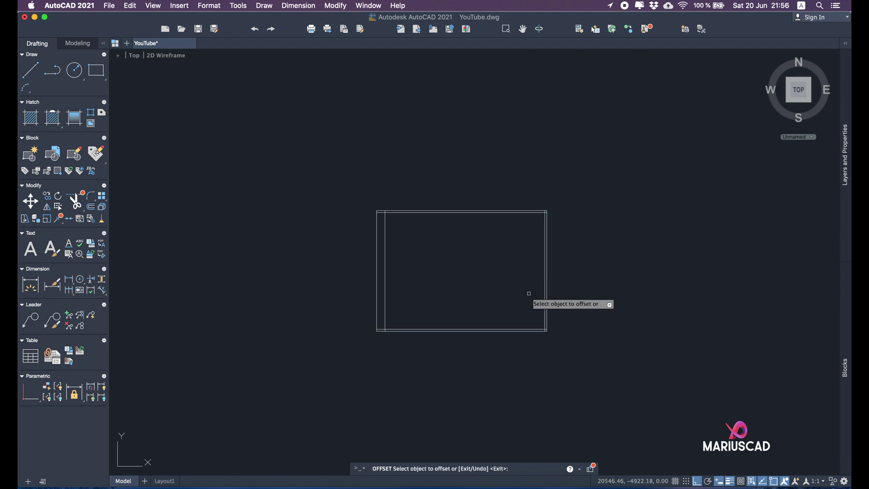
{"action": "key", "text": "Escape"}
{"action": "scroll", "coordinate": [412, 324], "scroll_direction": "up", "scroll_amount": 5}
{"action": "type", "text": "fill"}
{"action": "key", "text": "Return"}
Fillet the inner border's bottom-left and bottom-right corners square.
{"action": "type", "text": "m"}
{"action": "key", "text": "BackSpace"}
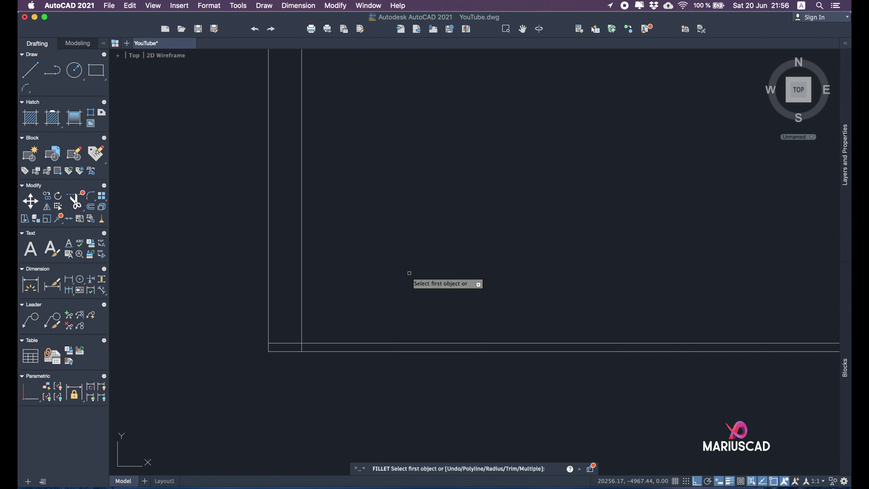
{"action": "left_click", "coordinate": [301, 326]}
{"action": "left_click", "coordinate": [312, 347]}
{"action": "scroll", "coordinate": [525, 271], "scroll_direction": "down", "scroll_amount": 5}
{"action": "scroll", "coordinate": [562, 289], "scroll_direction": "up", "scroll_amount": 5}
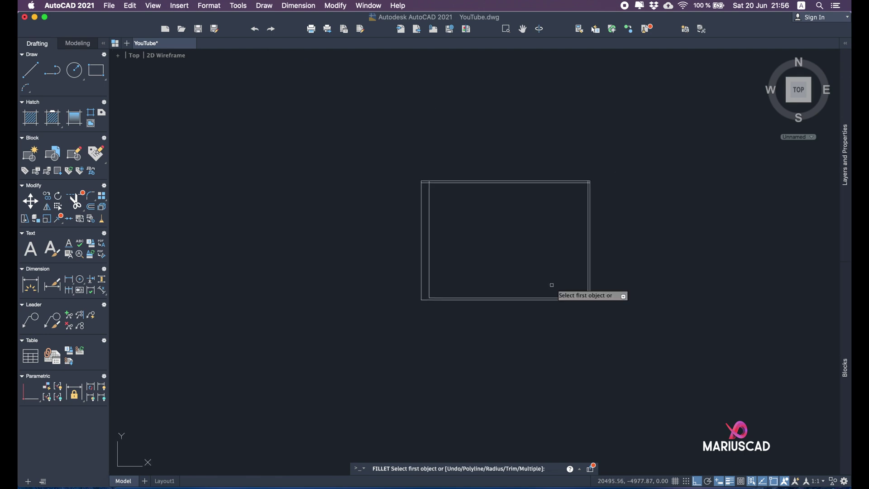
{"action": "left_click", "coordinate": [559, 328]}
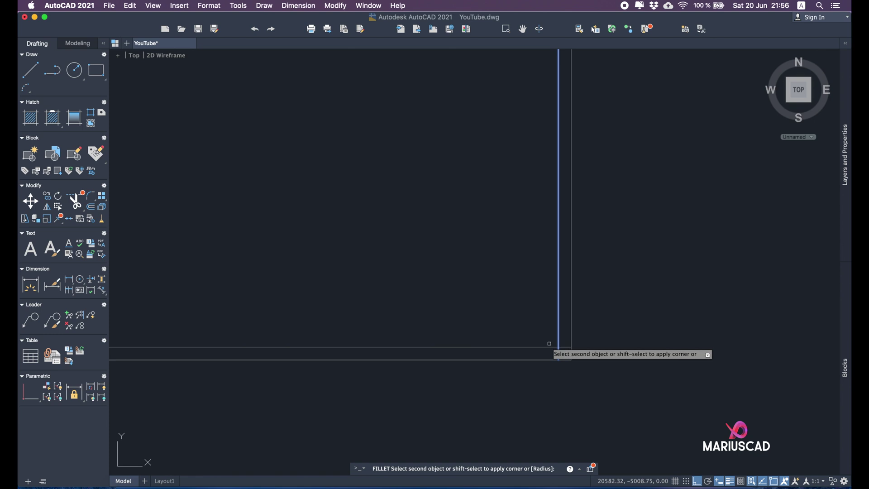
{"action": "left_click", "coordinate": [550, 347]}
Fillet the inner border's top-right and top-left corners square, then recentre the drawing.
{"action": "scroll", "coordinate": [550, 347], "scroll_direction": "down", "scroll_amount": 5}
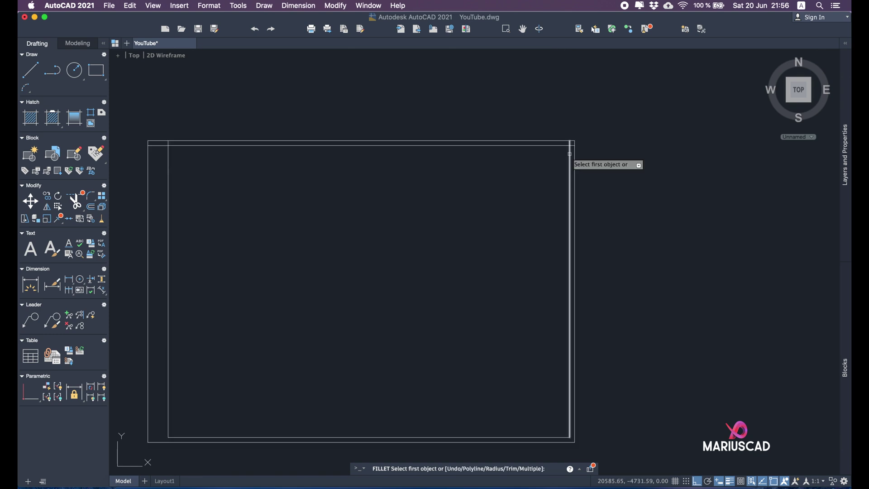
{"action": "left_click", "coordinate": [570, 153]}
{"action": "left_click", "coordinate": [559, 145]}
{"action": "scroll", "coordinate": [194, 154], "scroll_direction": "up", "scroll_amount": 3}
{"action": "left_click", "coordinate": [272, 173]}
{"action": "left_click", "coordinate": [240, 195]}
{"action": "key", "text": "Escape"}
{"action": "scroll", "coordinate": [355, 204], "scroll_direction": "down", "scroll_amount": 5}
{"action": "middle_click_drag", "start_coordinate": [400, 253], "coordinate": [384, 233]}
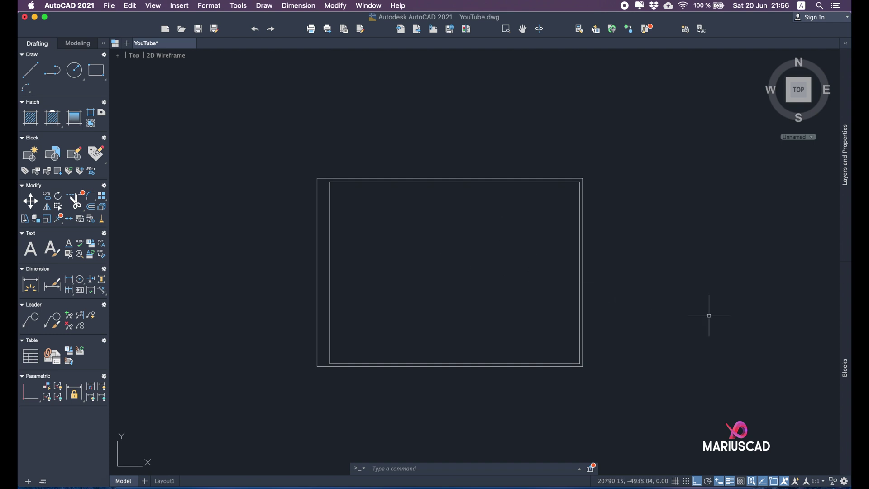
Define a block named 'A3 Project' from the eight lines of both nested rectangles.
{"action": "type", "text": "block"}
{"action": "key", "text": "Return"}
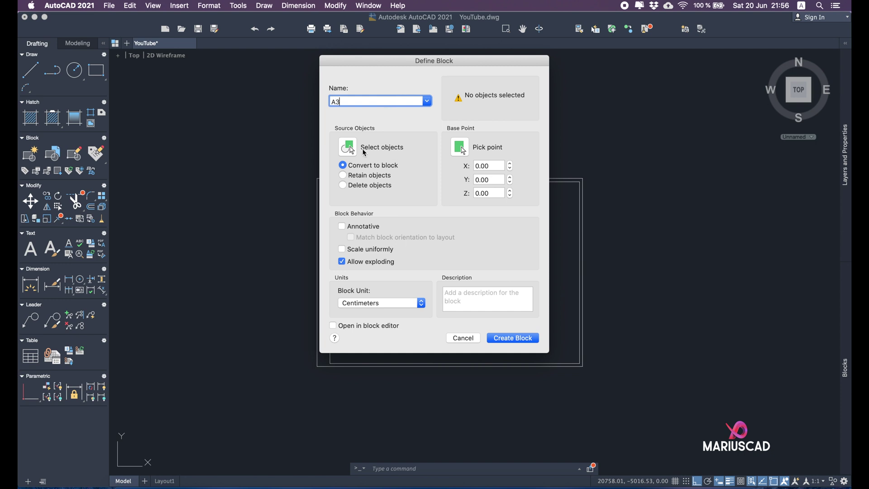
{"action": "type", "text": "A3 Project"}
{"action": "left_click", "coordinate": [351, 149]}
{"action": "left_click", "coordinate": [623, 400]}
{"action": "left_click", "coordinate": [313, 179]}
{"action": "key", "text": "Return"}
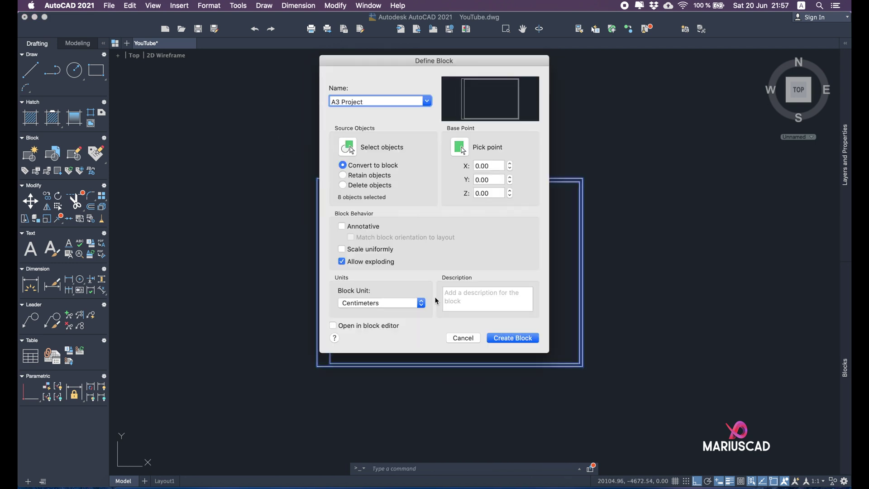
{"action": "left_click", "coordinate": [498, 339]}
{"action": "left_click", "coordinate": [511, 357]}
{"action": "left_click", "coordinate": [508, 360]}
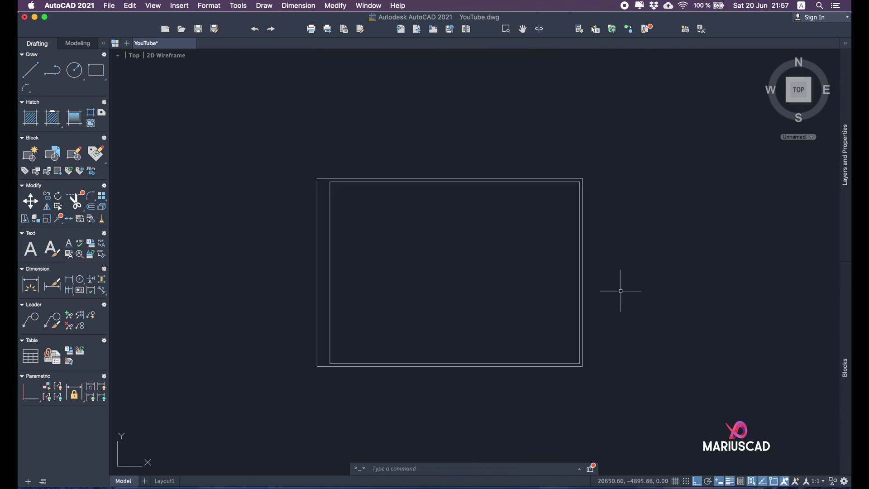
Copy the A3 Project frame using its lower-right corner as base point.
{"action": "scroll", "coordinate": [511, 277], "scroll_direction": "up", "scroll_amount": 2}
{"action": "scroll", "coordinate": [478, 260], "scroll_direction": "down", "scroll_amount": 4}
{"action": "type", "text": "copy"}
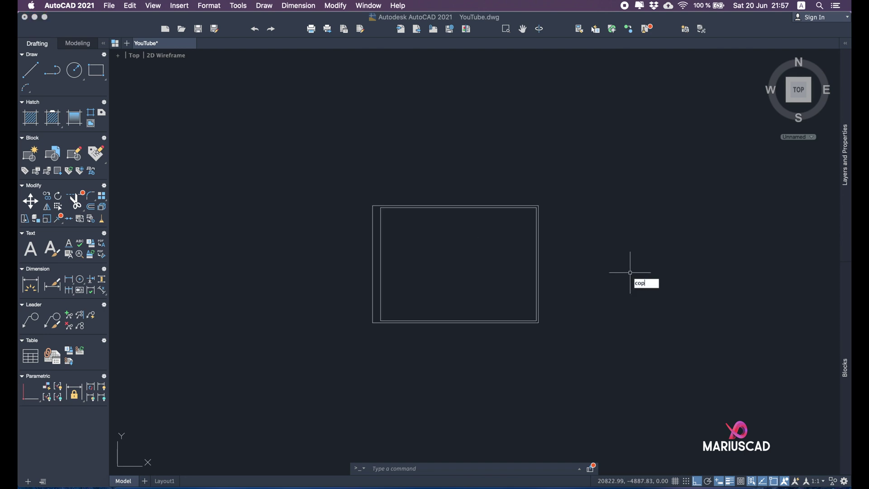
{"action": "key", "text": "Return"}
{"action": "left_click", "coordinate": [588, 367]}
{"action": "left_click", "coordinate": [475, 268]}
{"action": "key", "text": "Return"}
{"action": "left_click", "coordinate": [538, 322]}
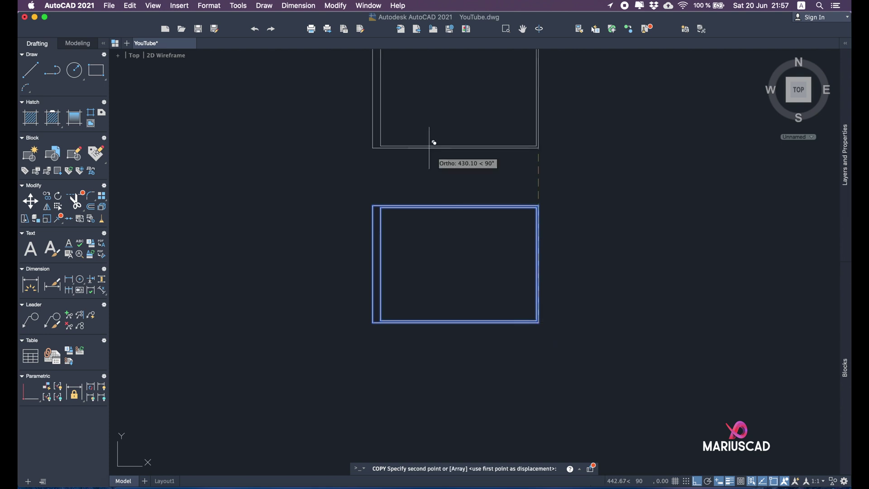
Place the frame copy around the gear-arm part drawing.
{"action": "scroll", "coordinate": [427, 147], "scroll_direction": "up", "scroll_amount": 5}
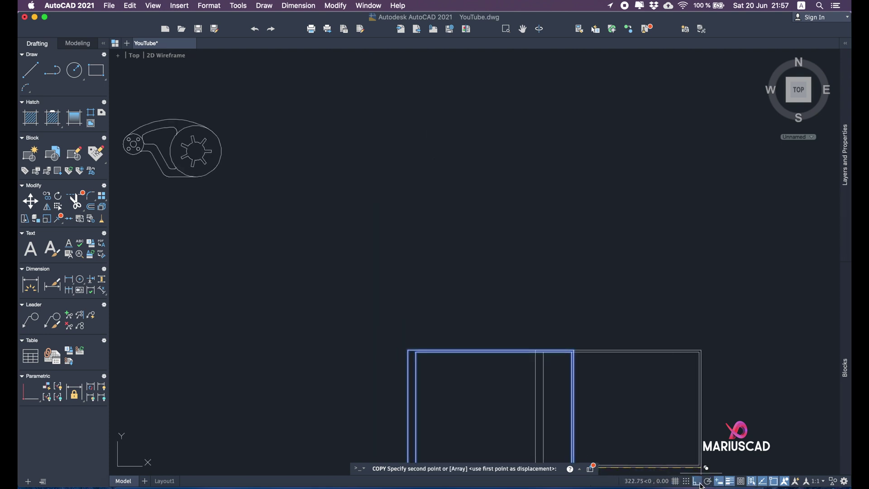
{"action": "scroll", "coordinate": [452, 366], "scroll_direction": "up", "scroll_amount": 5}
{"action": "scroll", "coordinate": [377, 365], "scroll_direction": "up", "scroll_amount": 3}
{"action": "scroll", "coordinate": [729, 340], "scroll_direction": "down", "scroll_amount": 5}
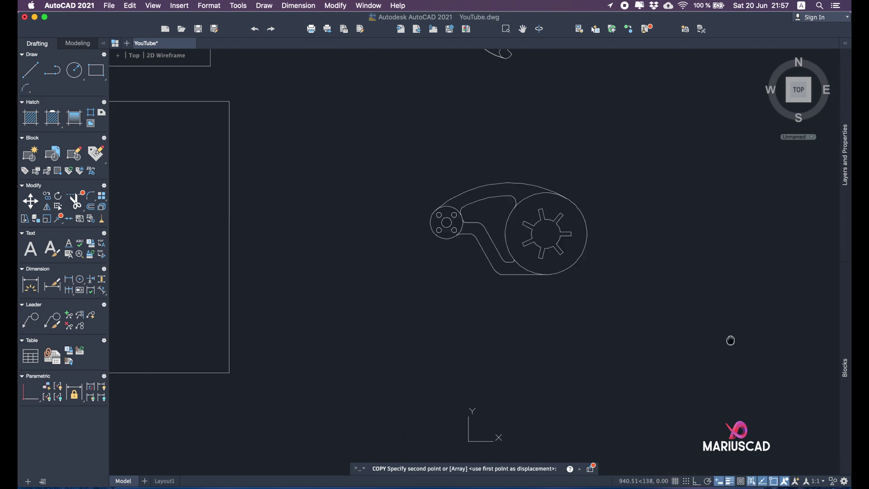
{"action": "middle_click_drag", "start_coordinate": [712, 353], "coordinate": [537, 345]}
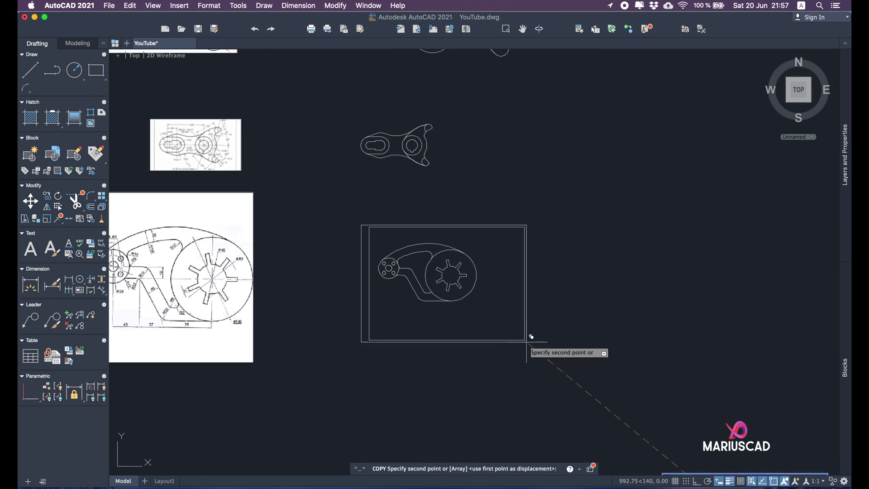
{"action": "left_click", "coordinate": [520, 339]}
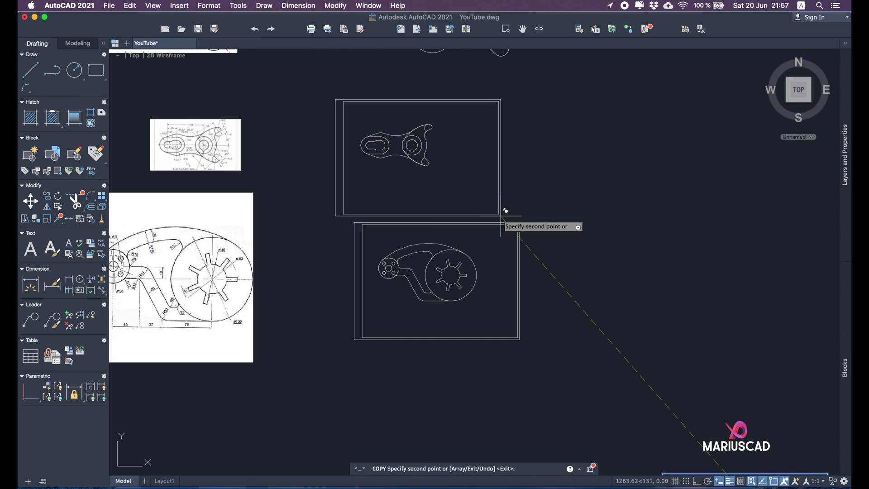
{"action": "key", "text": "Return"}
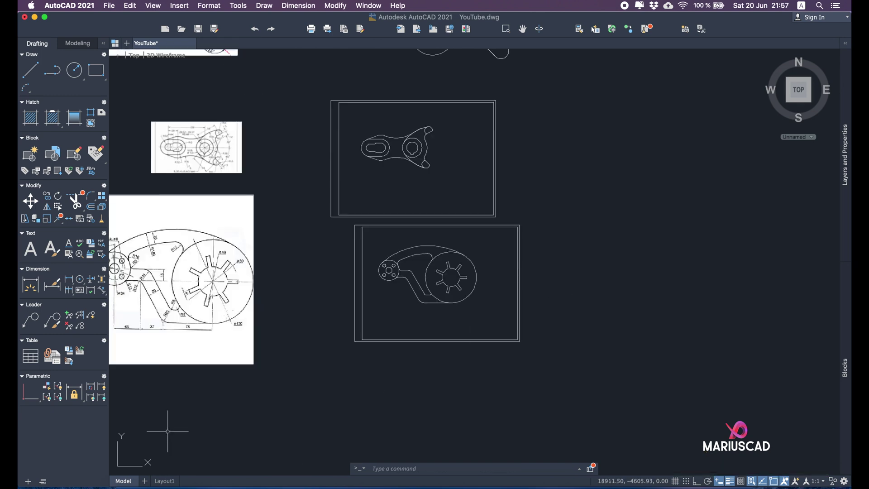
Create Layout2 and delete its default viewport.
{"action": "left_click", "coordinate": [146, 481]}
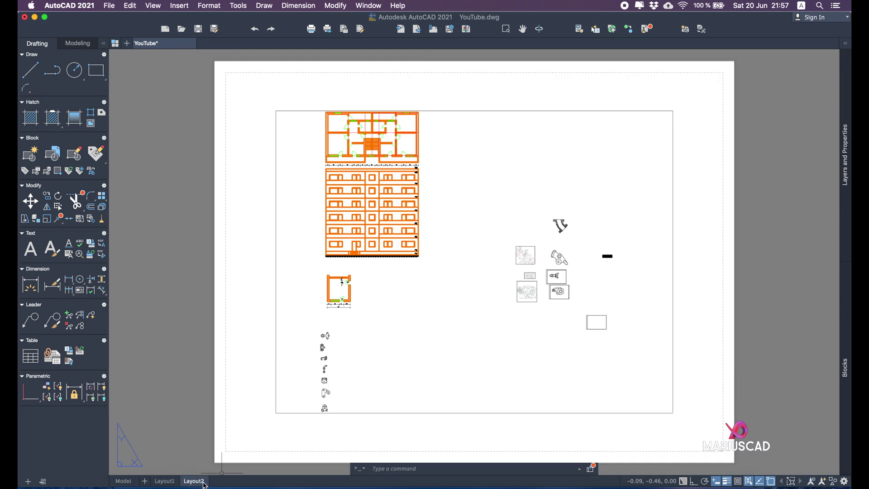
{"action": "left_click", "coordinate": [372, 413]}
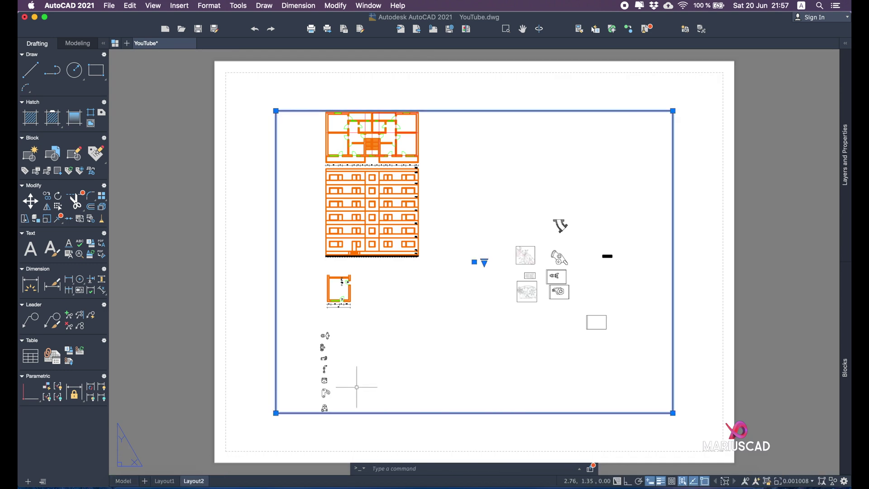
{"action": "key", "text": "Delete"}
{"action": "scroll", "coordinate": [651, 341], "scroll_direction": "down", "scroll_amount": 2}
{"action": "middle_click_drag", "start_coordinate": [651, 342], "coordinate": [535, 304]}
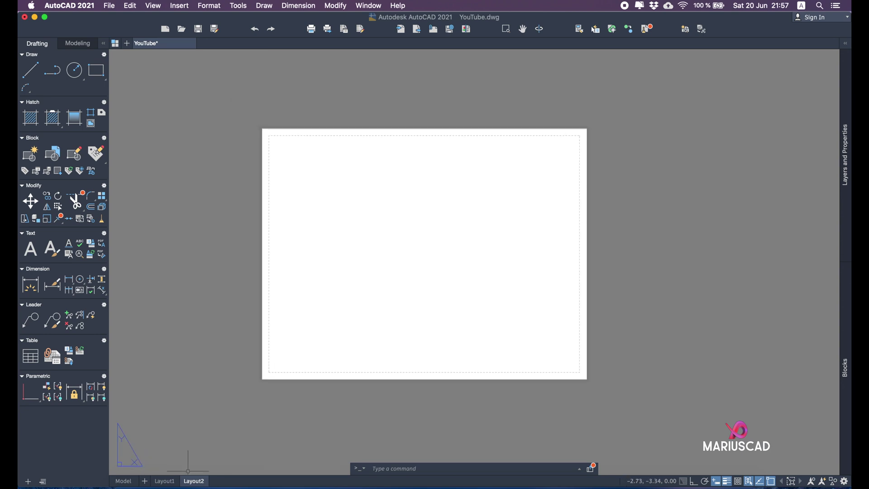
In Layout2's page setup, choose DWG To PDF.pc3 with landscape ISO full bleed A3 paper.
{"action": "right_click", "coordinate": [198, 482]}
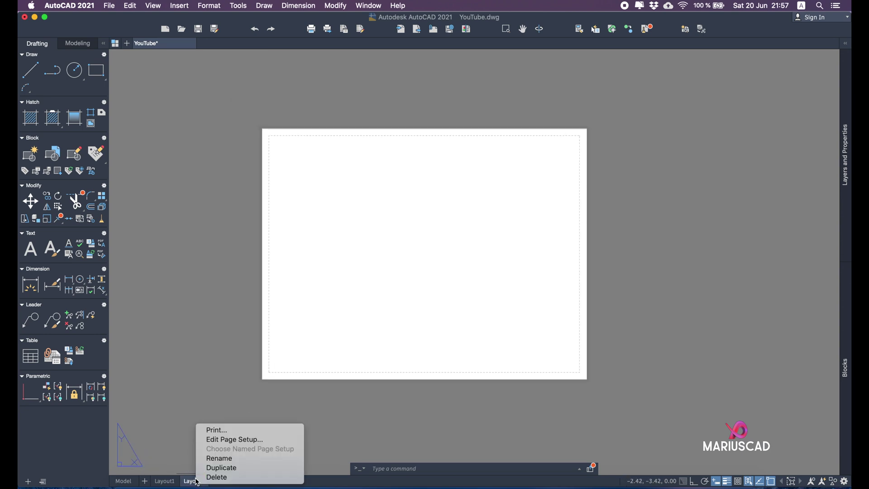
{"action": "left_click", "coordinate": [219, 441]}
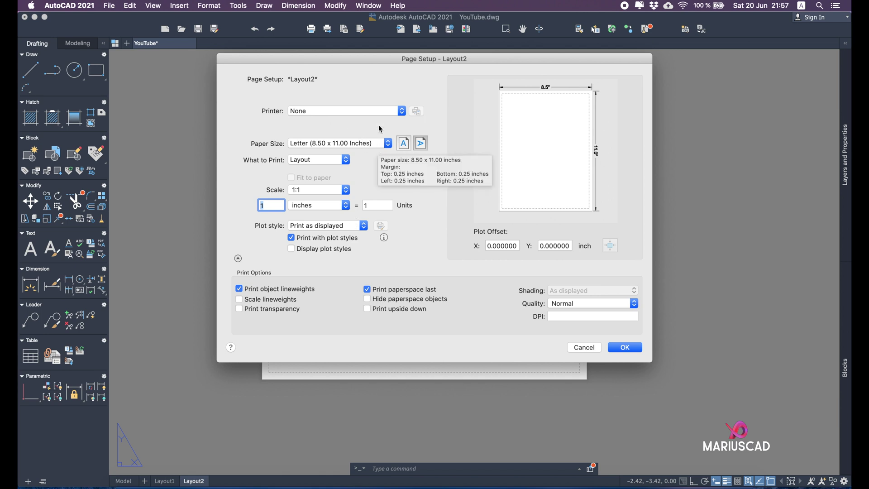
{"action": "left_click", "coordinate": [367, 110]}
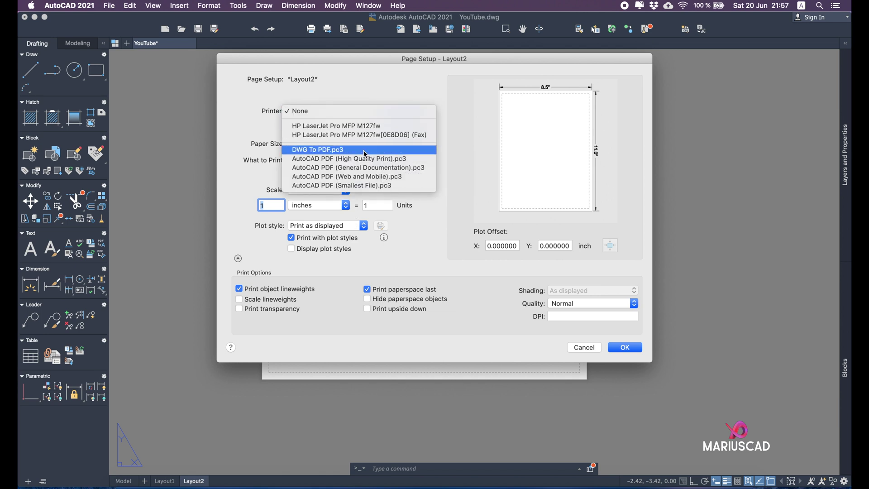
{"action": "left_click", "coordinate": [343, 153]}
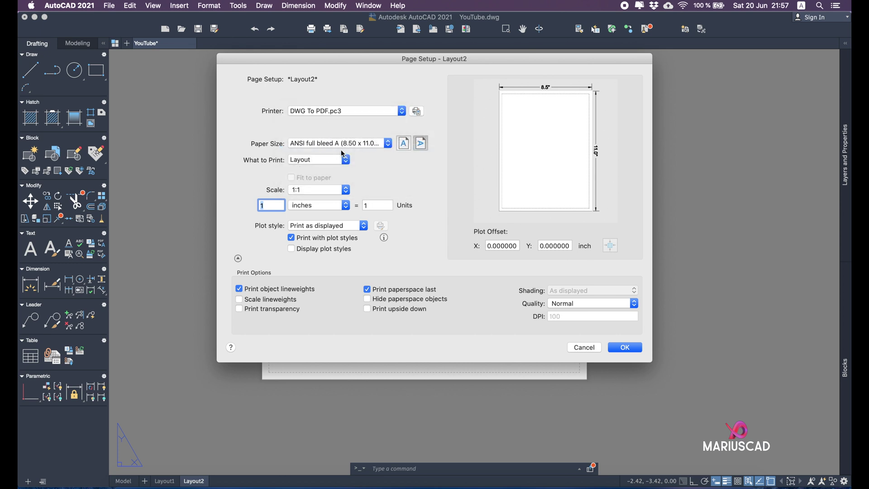
{"action": "left_click", "coordinate": [357, 144]}
{"action": "scroll", "coordinate": [355, 154], "scroll_direction": "down", "scroll_amount": 5}
{"action": "scroll", "coordinate": [356, 159], "scroll_direction": "up", "scroll_amount": 10}
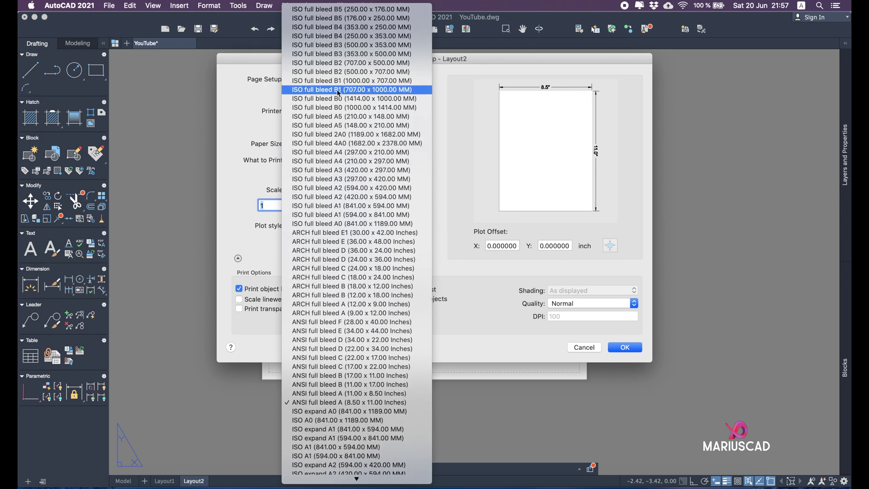
{"action": "left_click", "coordinate": [361, 174]}
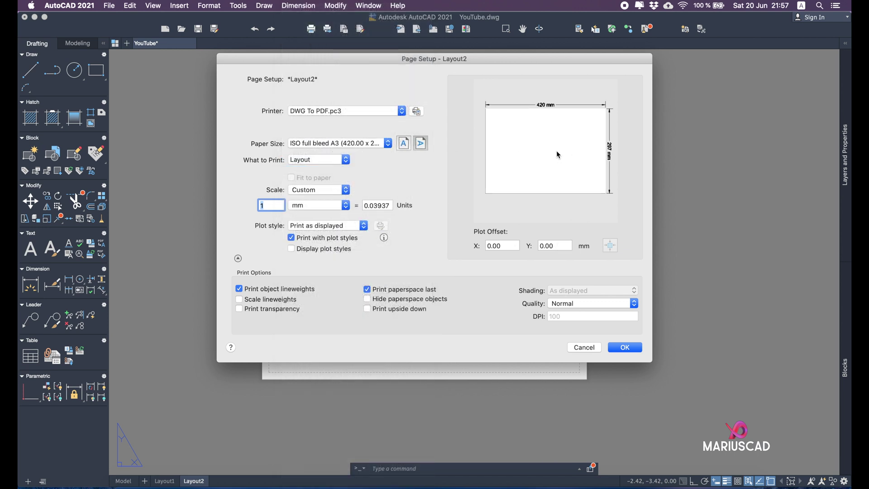
{"action": "left_click", "coordinate": [369, 115]}
{"action": "left_click", "coordinate": [372, 111]}
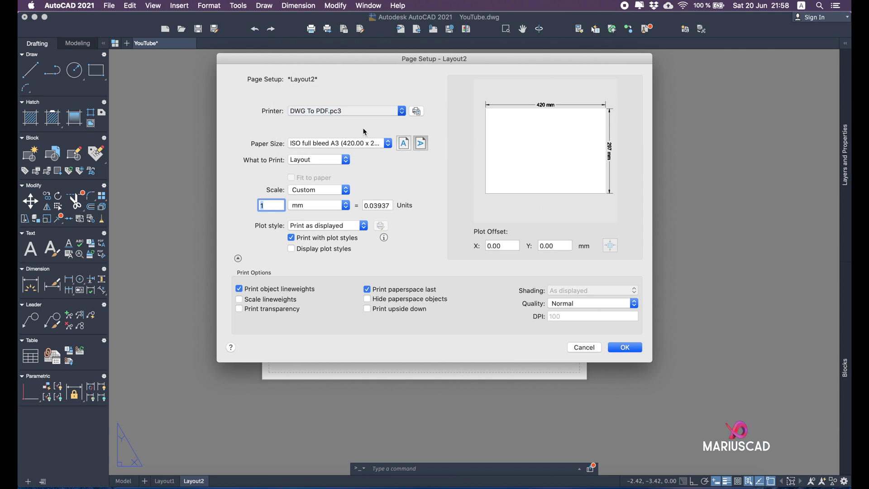
{"action": "left_click", "coordinate": [351, 146]}
{"action": "left_click", "coordinate": [357, 150]}
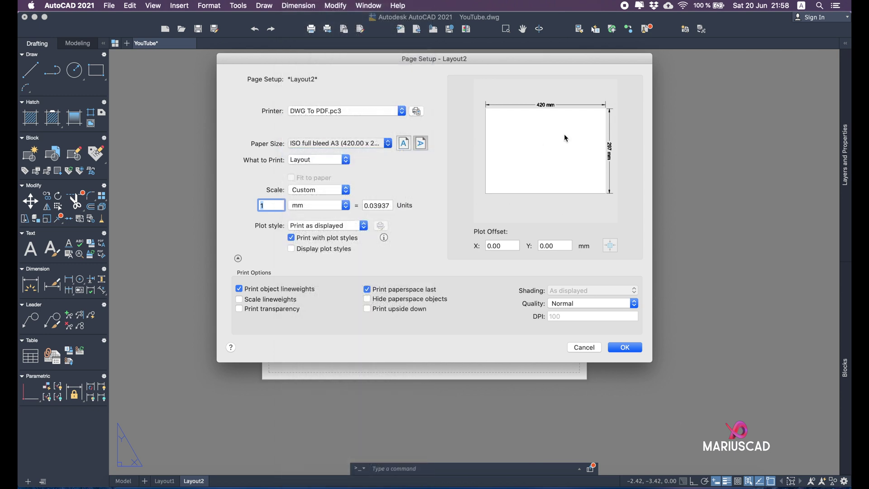
{"action": "left_click", "coordinate": [387, 143]}
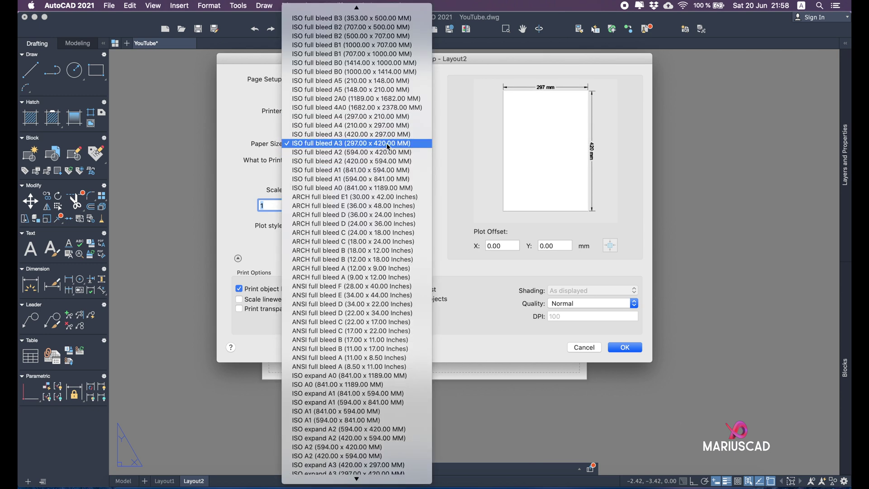
{"action": "left_click", "coordinate": [386, 137]}
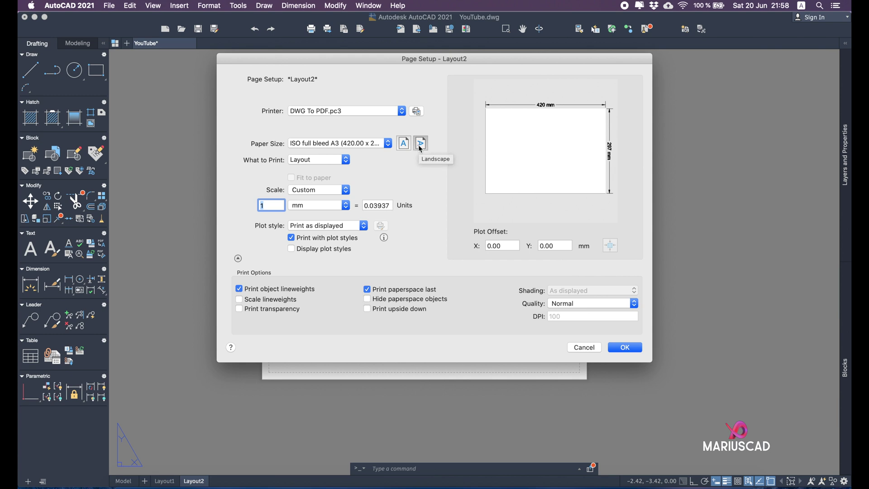
Set the plot area to Layout at 1:1 scale and confirm the page setup.
{"action": "left_click", "coordinate": [321, 161]}
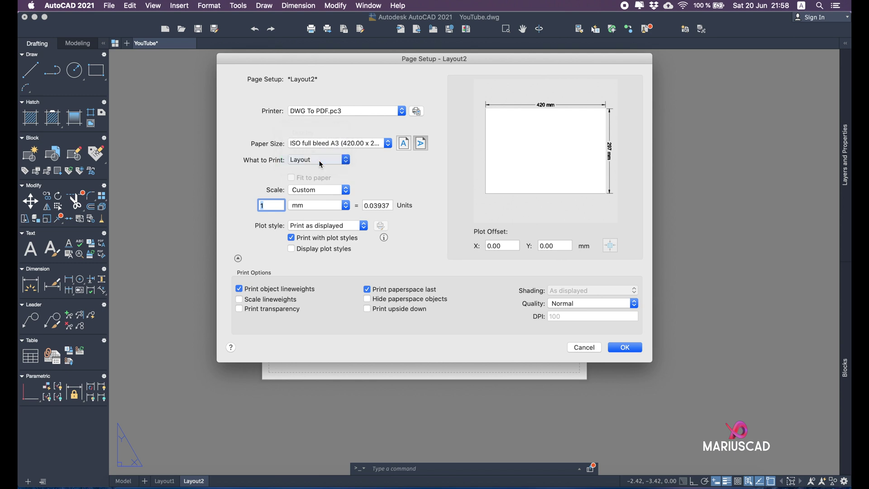
{"action": "left_click", "coordinate": [328, 163]}
{"action": "left_click", "coordinate": [343, 192]}
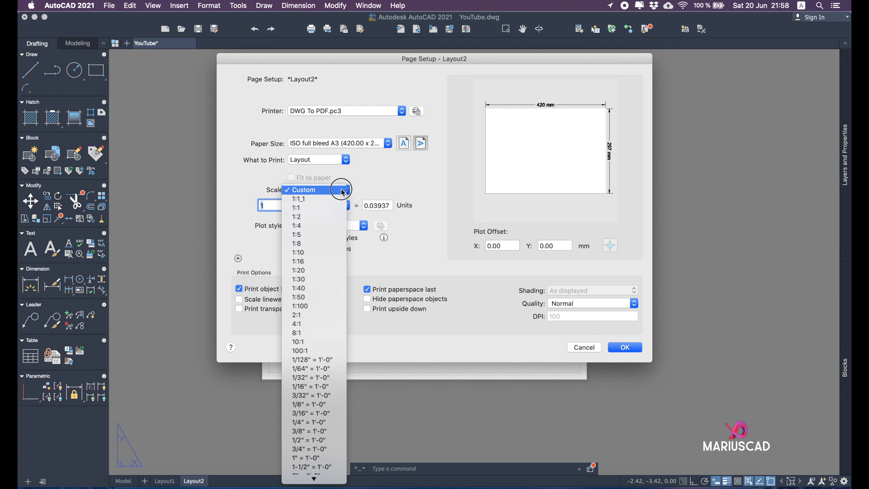
{"action": "left_click", "coordinate": [336, 208]}
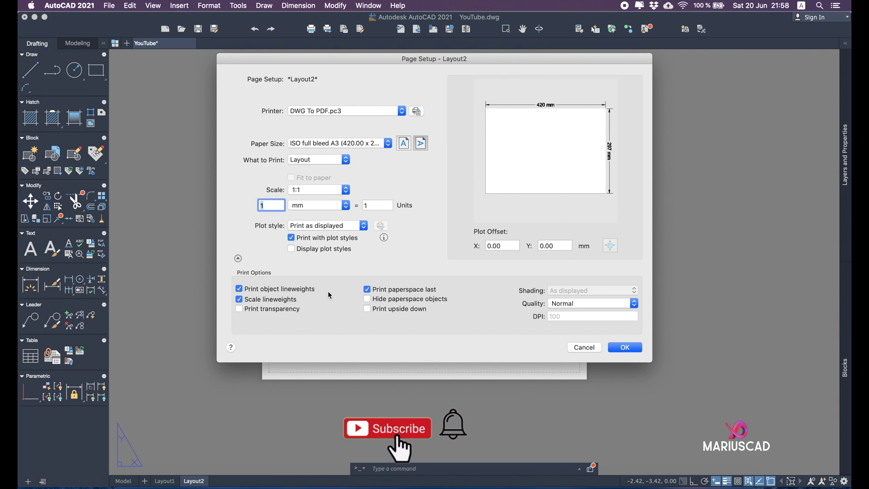
{"action": "left_click", "coordinate": [635, 348]}
In model space, copy the lower drawing's frame to the clipboard.
{"action": "scroll", "coordinate": [638, 351], "scroll_direction": "down", "scroll_amount": 4}
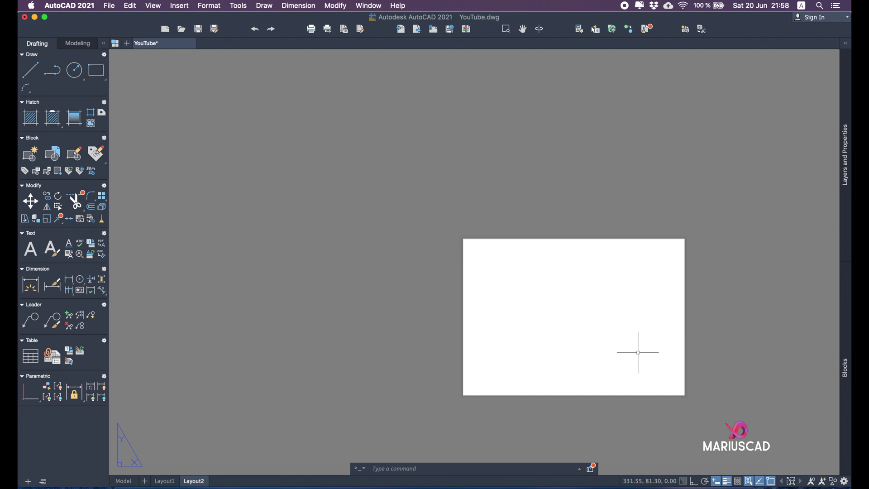
{"action": "scroll", "coordinate": [638, 351], "scroll_direction": "up", "scroll_amount": 2}
{"action": "middle_click_drag", "start_coordinate": [629, 362], "coordinate": [520, 301]}
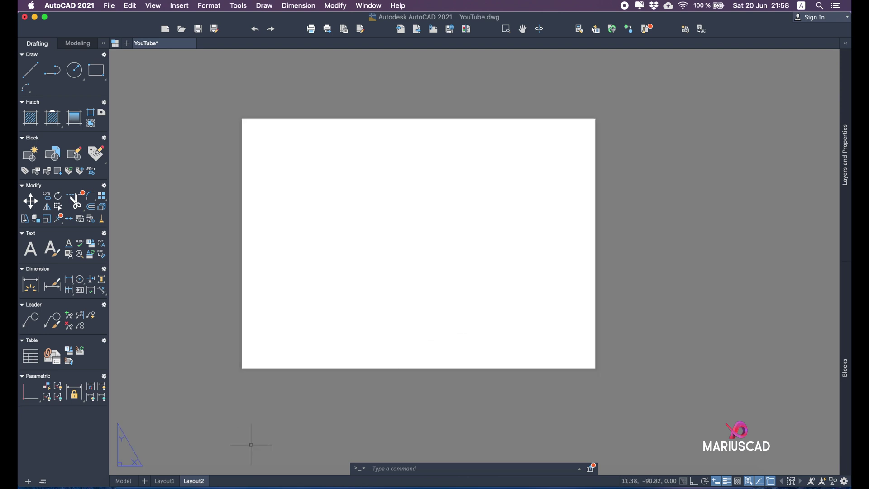
{"action": "left_click", "coordinate": [123, 480]}
{"action": "left_click", "coordinate": [534, 358]}
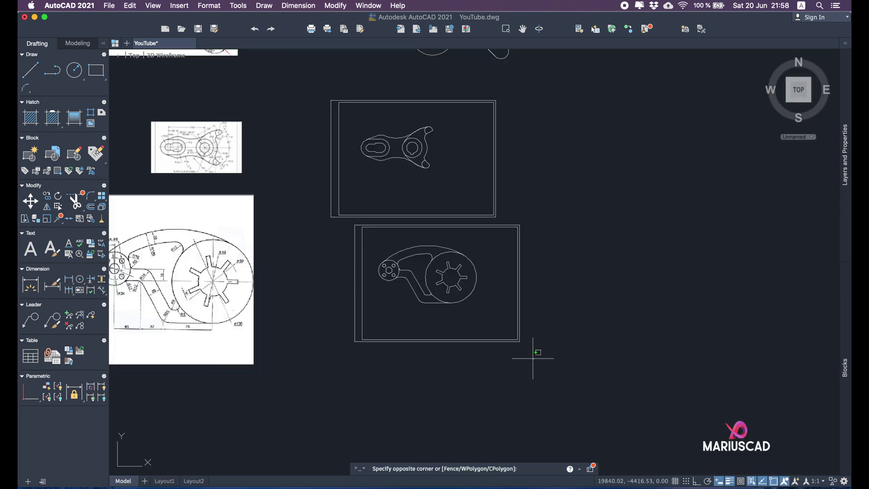
{"action": "left_click", "coordinate": [514, 329]}
{"action": "right_click", "coordinate": [521, 338]}
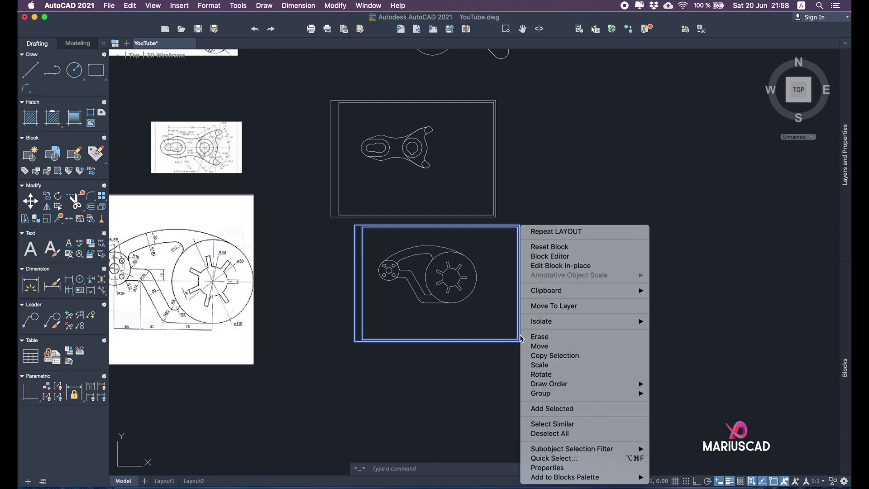
{"action": "mouse_move", "coordinate": [565, 292]}
{"action": "left_click", "coordinate": [695, 302]}
Paste the frame onto the Layout2 A3 sheet.
{"action": "left_click", "coordinate": [194, 481]}
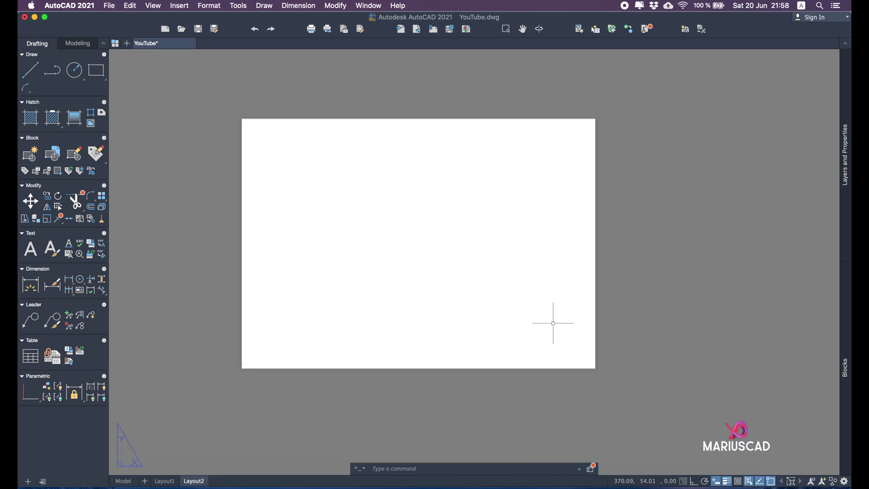
{"action": "key", "text": "super+v"}
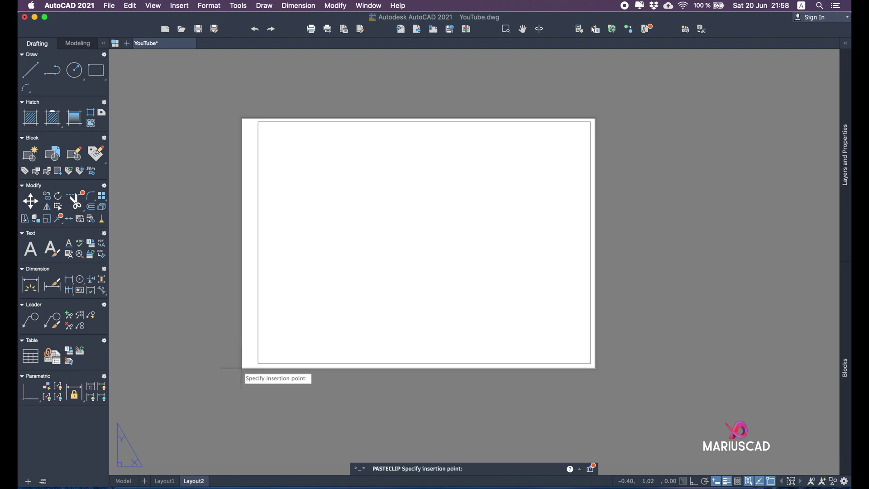
{"action": "scroll", "coordinate": [247, 371], "scroll_direction": "up", "scroll_amount": 5}
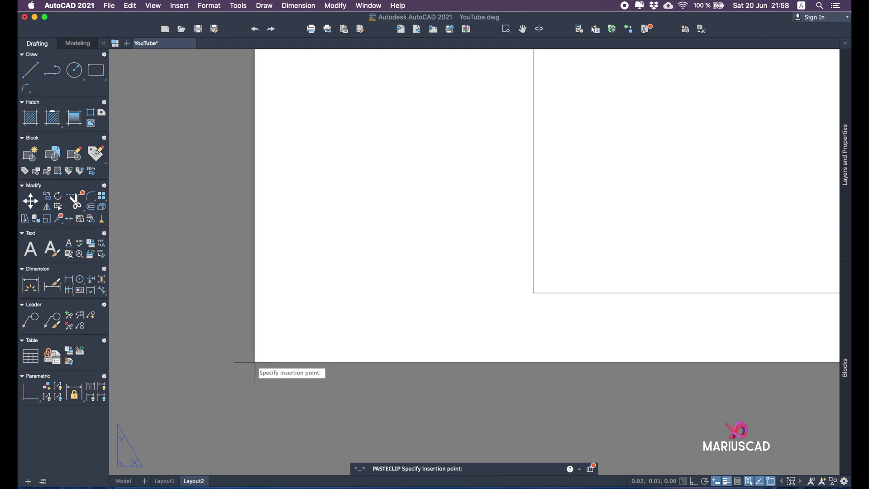
{"action": "left_click", "coordinate": [255, 362]}
{"action": "scroll", "coordinate": [254, 362], "scroll_direction": "down", "scroll_amount": 6}
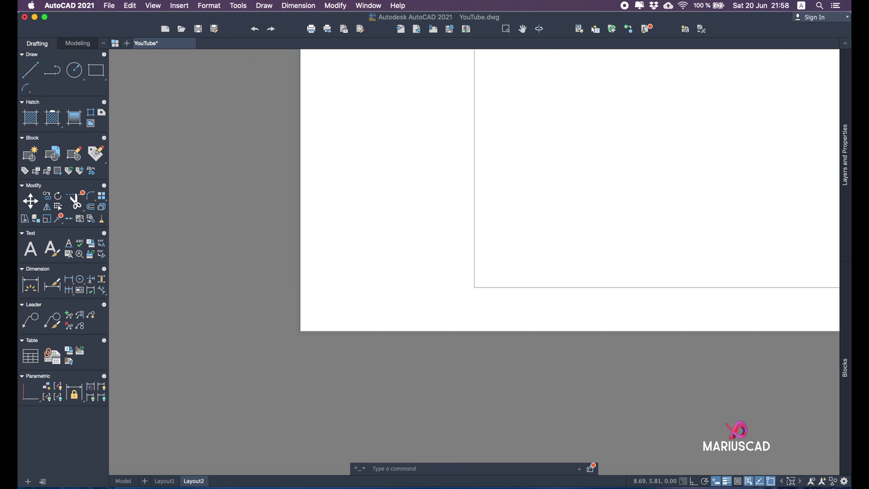
{"action": "scroll", "coordinate": [342, 327], "scroll_direction": "up", "scroll_amount": 2}
{"action": "scroll", "coordinate": [342, 326], "scroll_direction": "down", "scroll_amount": 2}
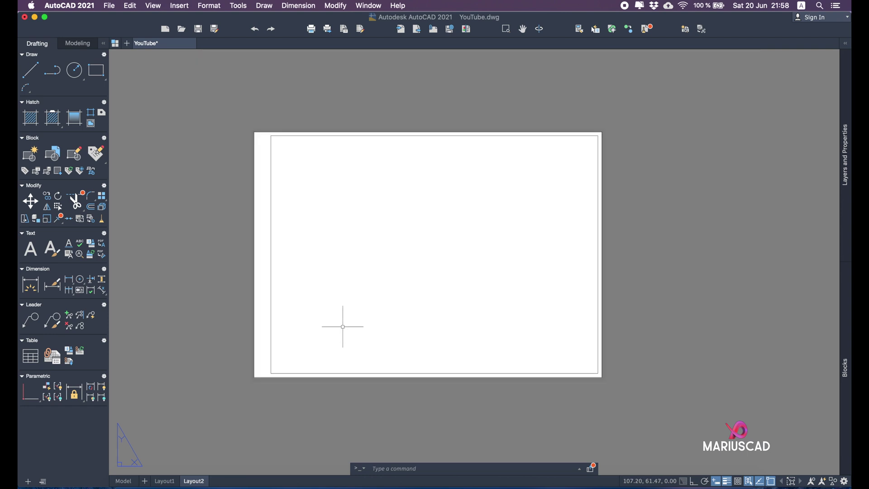
Select the title block table in Model space and copy it to the clipboard.
{"action": "left_click", "coordinate": [123, 481]}
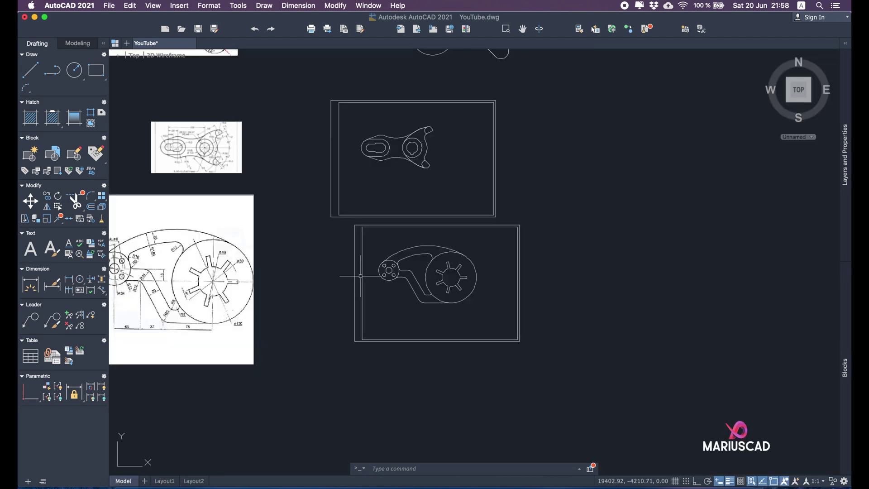
{"action": "middle_click_drag", "start_coordinate": [554, 189], "coordinate": [489, 314]}
{"action": "scroll", "coordinate": [520, 307], "scroll_direction": "down", "scroll_amount": 4}
{"action": "scroll", "coordinate": [516, 214], "scroll_direction": "up", "scroll_amount": 5}
{"action": "scroll", "coordinate": [537, 228], "scroll_direction": "up", "scroll_amount": 4}
{"action": "scroll", "coordinate": [584, 232], "scroll_direction": "up", "scroll_amount": 2}
{"action": "middle_click_drag", "start_coordinate": [632, 239], "coordinate": [648, 295]}
{"action": "left_click", "coordinate": [648, 295]}
{"action": "left_click", "coordinate": [285, 129]}
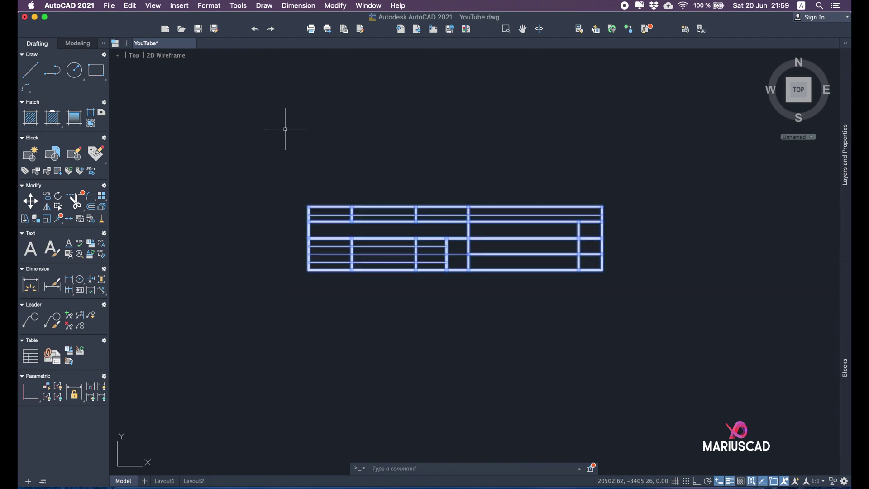
{"action": "right_click", "coordinate": [406, 216]}
{"action": "mouse_move", "coordinate": [461, 281]}
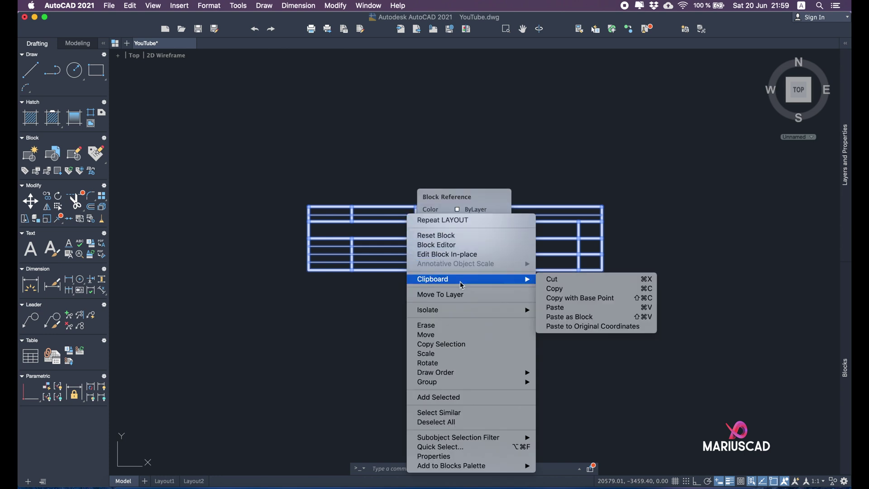
{"action": "left_click", "coordinate": [578, 288]}
Paste the title block onto Layout2 and move it to the frame's lower-right corner.
{"action": "left_click", "coordinate": [193, 481]}
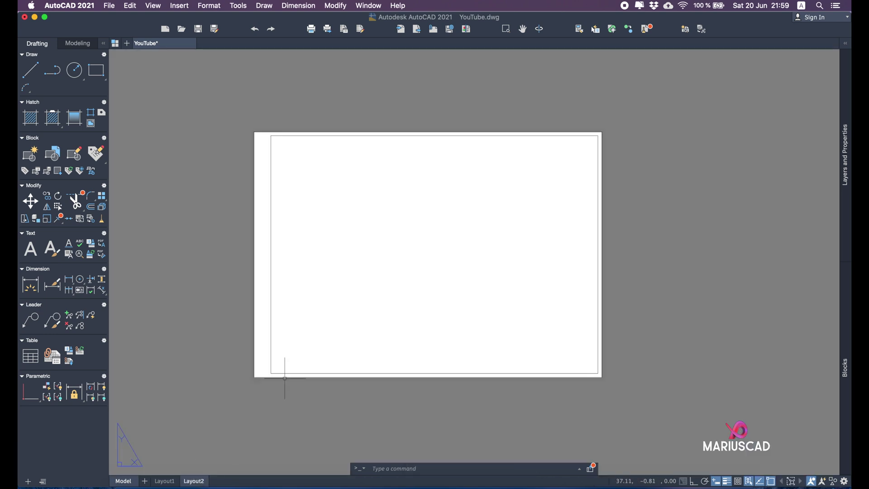
{"action": "scroll", "coordinate": [675, 264], "scroll_direction": "right", "scroll_amount": 3}
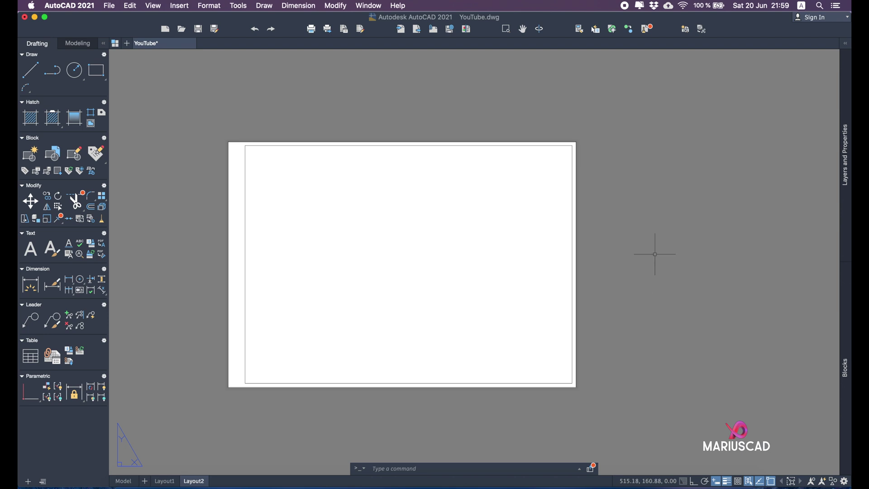
{"action": "key", "text": "super+v"}
{"action": "left_click", "coordinate": [799, 238]}
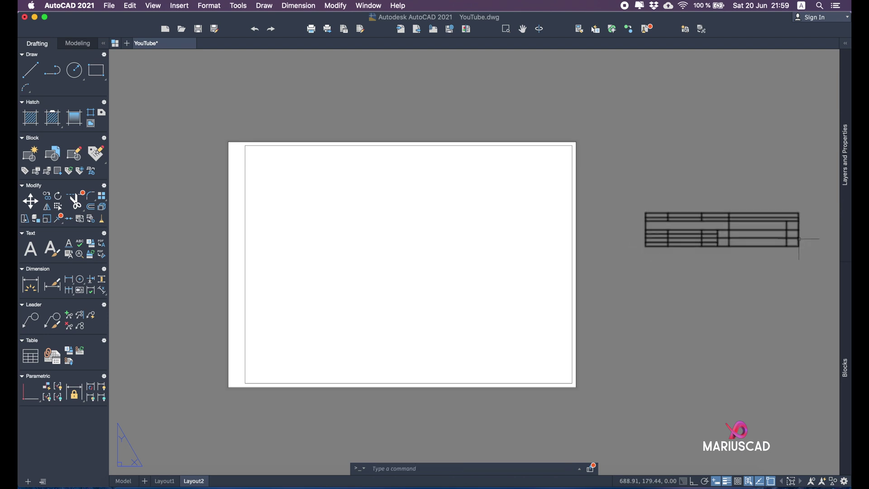
{"action": "type", "text": "m"}
{"action": "key", "text": "Return"}
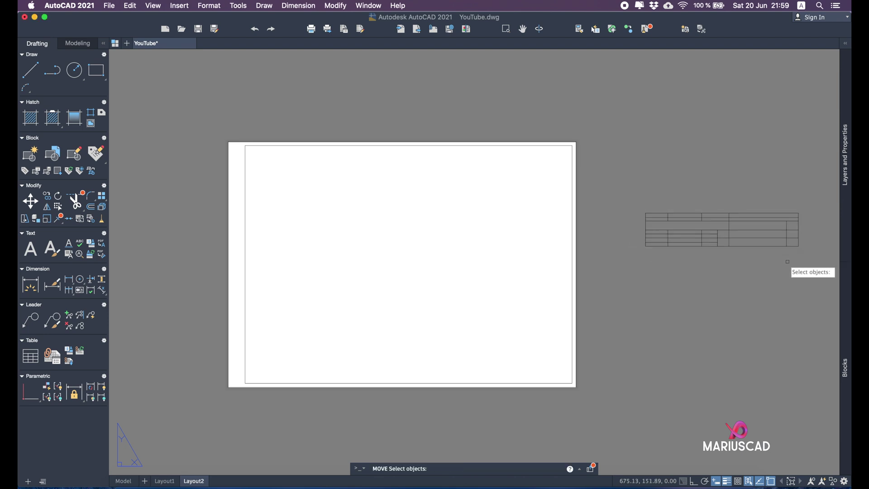
{"action": "left_click", "coordinate": [764, 217]}
{"action": "key", "text": "Return"}
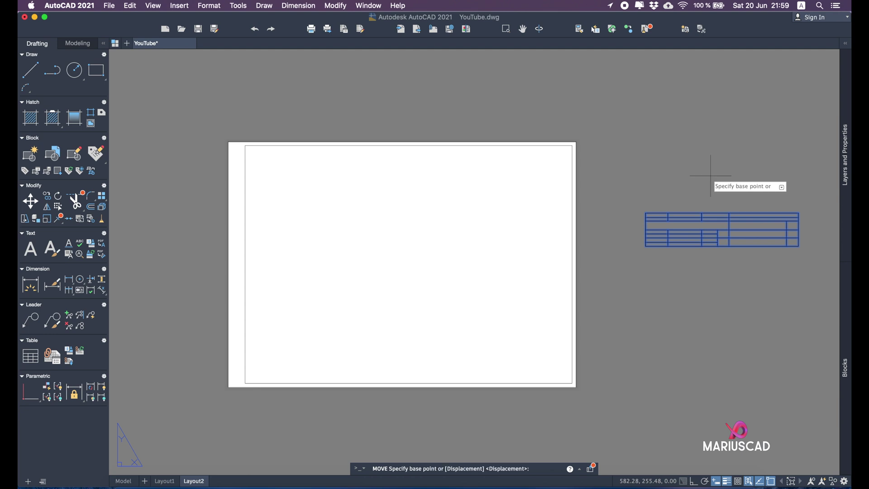
{"action": "left_click", "coordinate": [798, 246]}
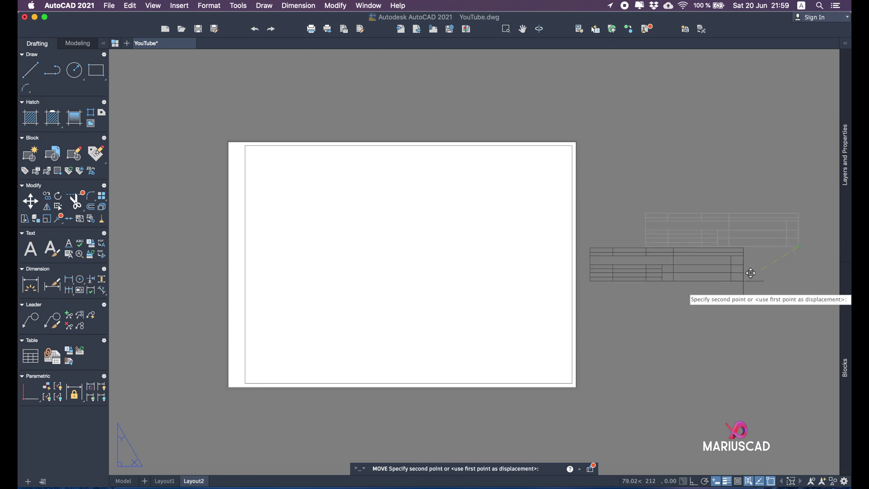
{"action": "left_click", "coordinate": [571, 381]}
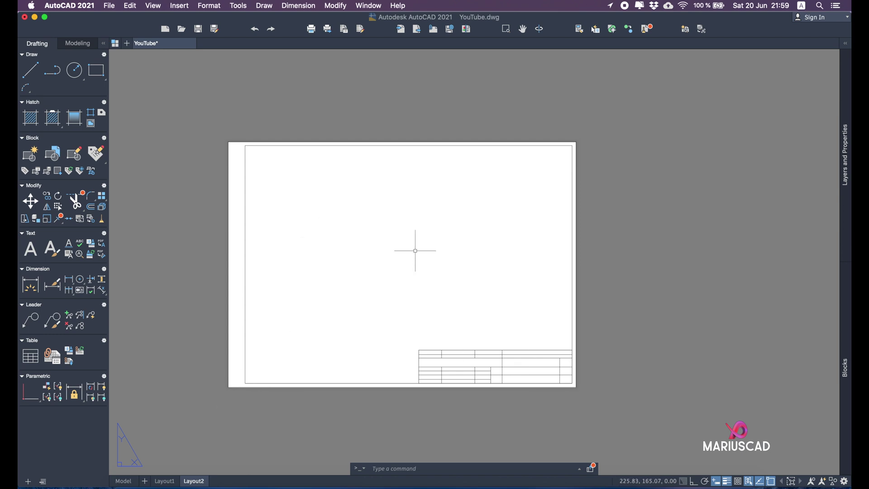
Draw a polygonal viewport along the frame's inner border, notched around the title block.
{"action": "right_click", "coordinate": [363, 322]}
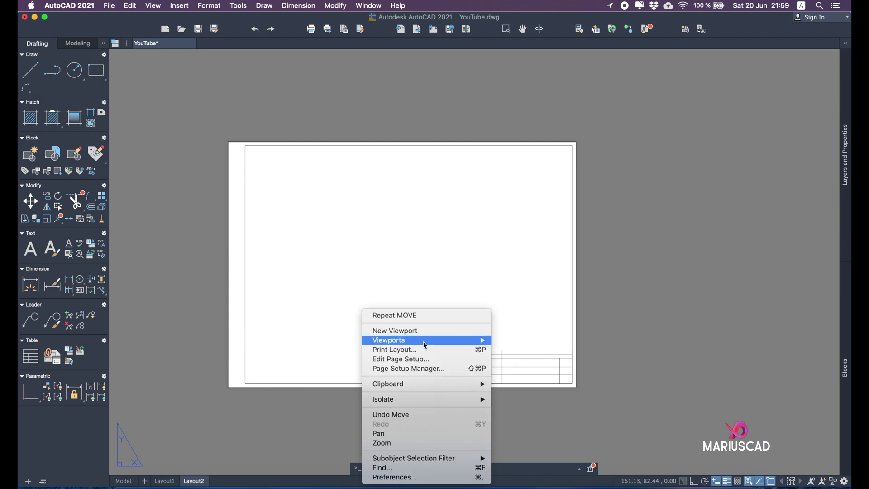
{"action": "mouse_move", "coordinate": [427, 341]}
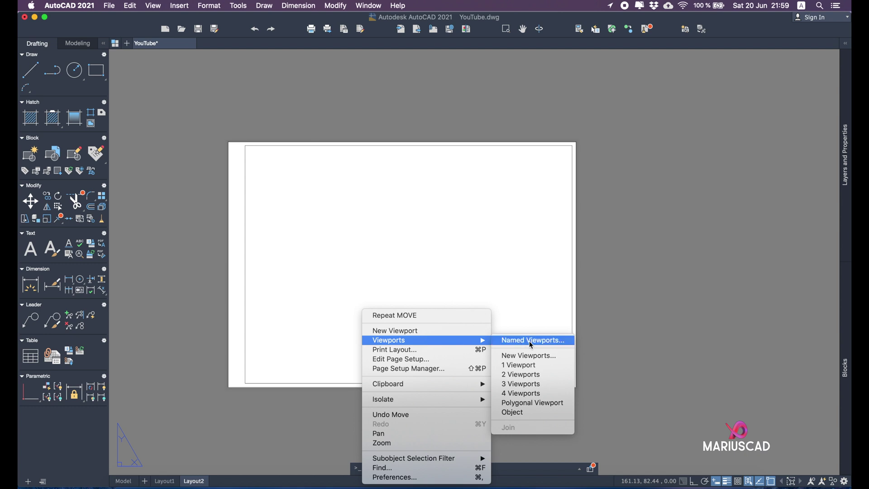
{"action": "left_click", "coordinate": [545, 407]}
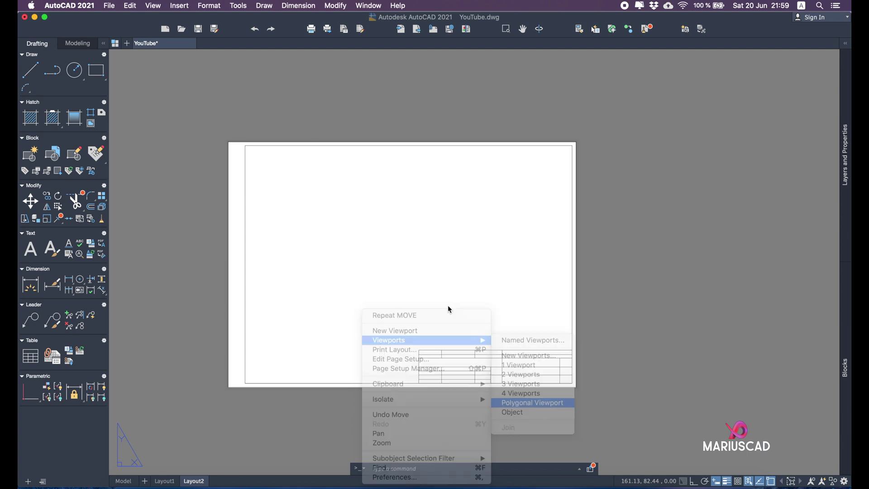
{"action": "left_click", "coordinate": [245, 146]}
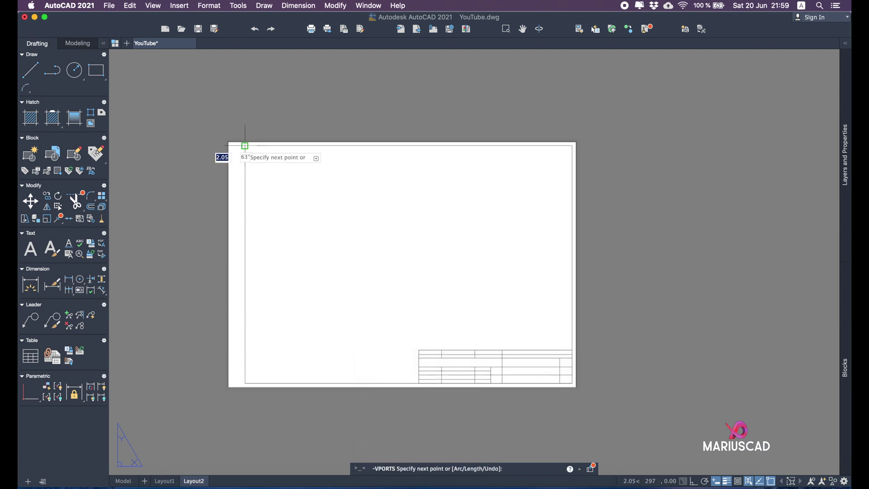
{"action": "left_click", "coordinate": [245, 383]}
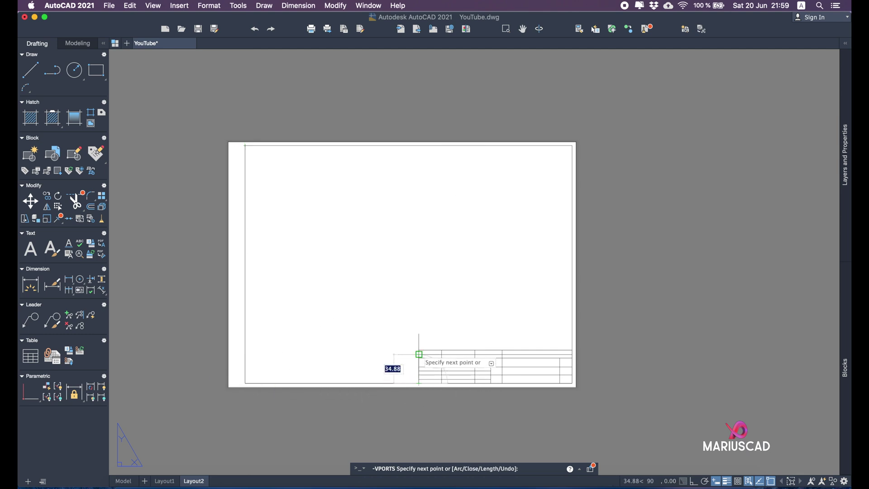
{"action": "left_click", "coordinate": [419, 349]}
{"action": "left_click", "coordinate": [571, 349]}
{"action": "left_click", "coordinate": [571, 145]}
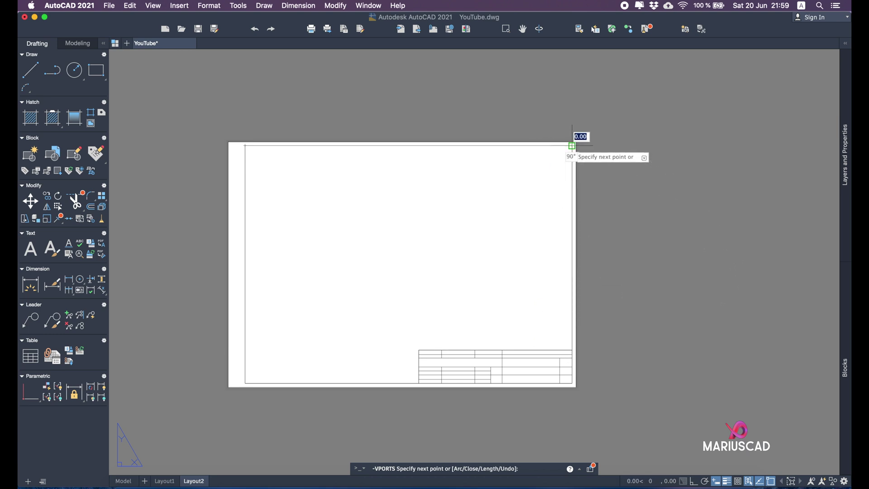
{"action": "left_click", "coordinate": [245, 146]}
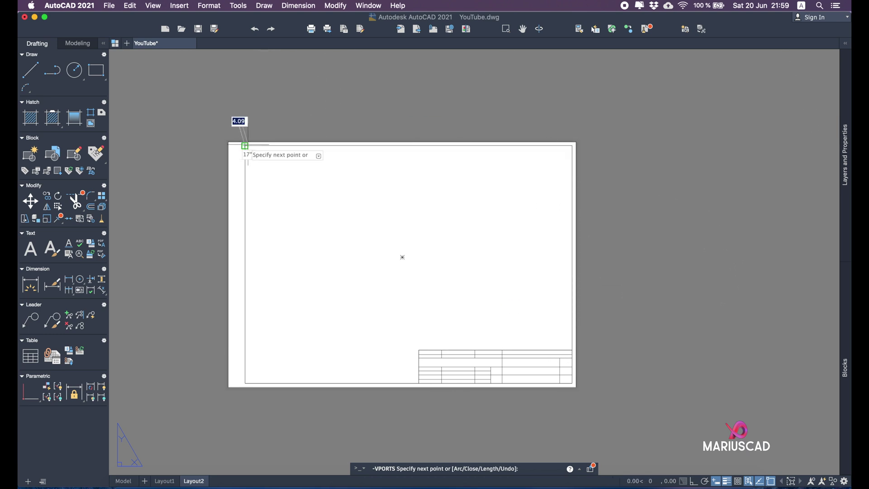
{"action": "key", "text": "Return"}
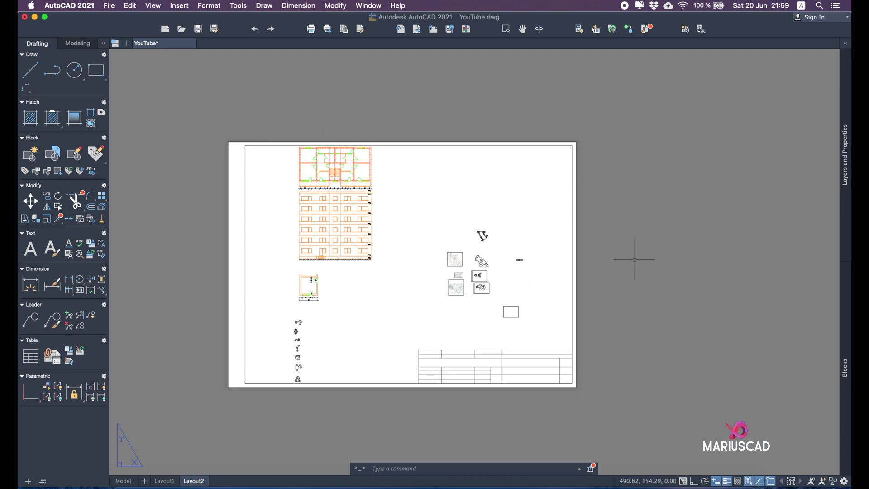
Pan the Layout2 sheet to recentre it on screen.
{"action": "left_click", "coordinate": [649, 256]}
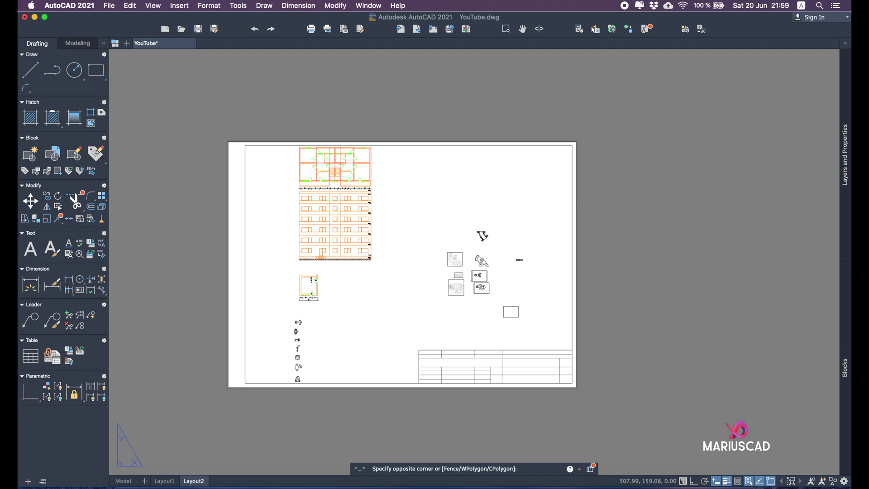
{"action": "left_click", "coordinate": [647, 264]}
{"action": "middle_click_drag", "start_coordinate": [654, 274], "coordinate": [669, 225]}
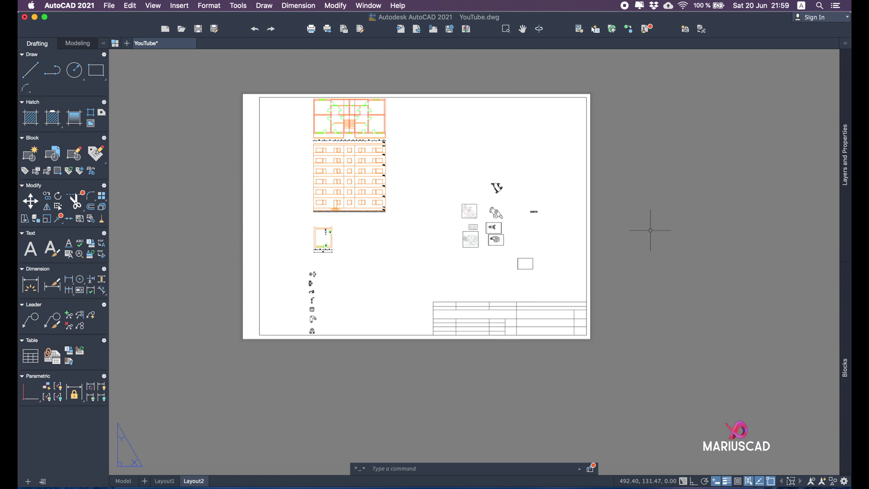
{"action": "mouse_move", "coordinate": [651, 222]}
{"action": "middle_mouse_down"}
{"action": "mouse_move", "coordinate": [607, 295]}
{"action": "mouse_move", "coordinate": [603, 252]}
{"action": "mouse_move", "coordinate": [701, 243]}
{"action": "middle_mouse_up"}
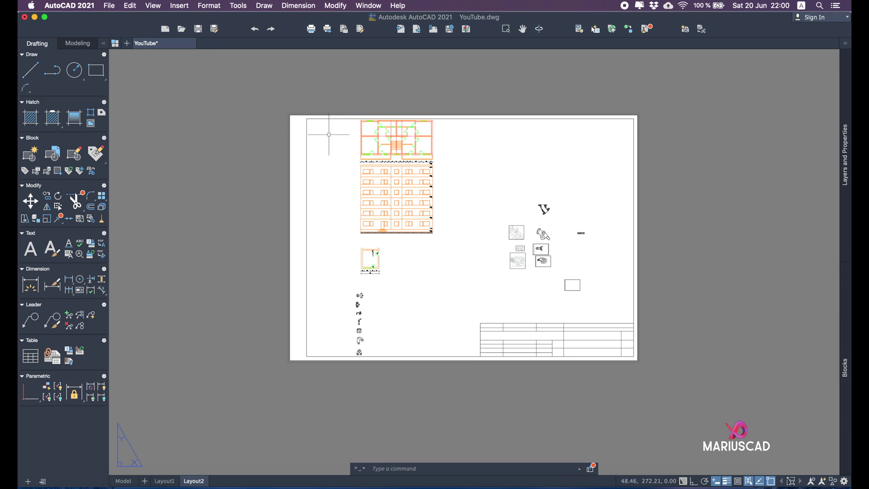
Zoom the viewport in on the part drawings to a scale of about 0.1787.
{"action": "double_click", "coordinate": [559, 148]}
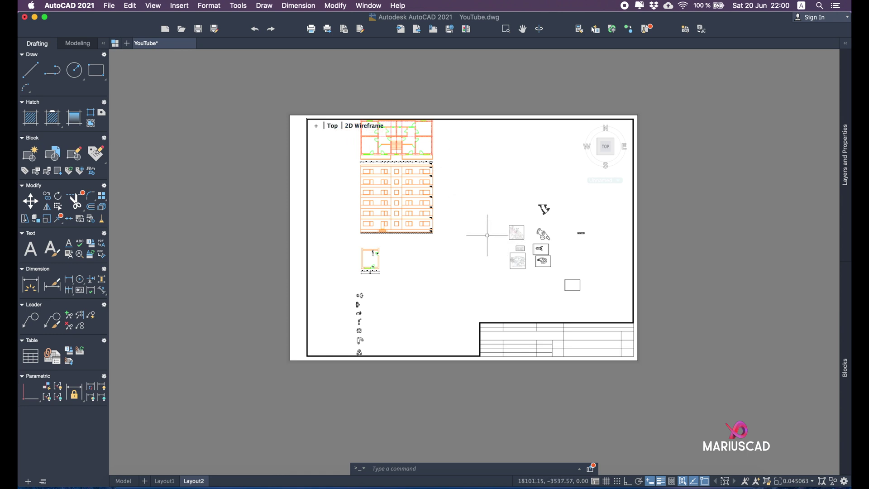
{"action": "mouse_move", "coordinate": [485, 231]}
{"action": "middle_mouse_down"}
{"action": "mouse_move", "coordinate": [465, 285]}
{"action": "mouse_move", "coordinate": [472, 258]}
{"action": "mouse_move", "coordinate": [493, 243]}
{"action": "middle_mouse_up"}
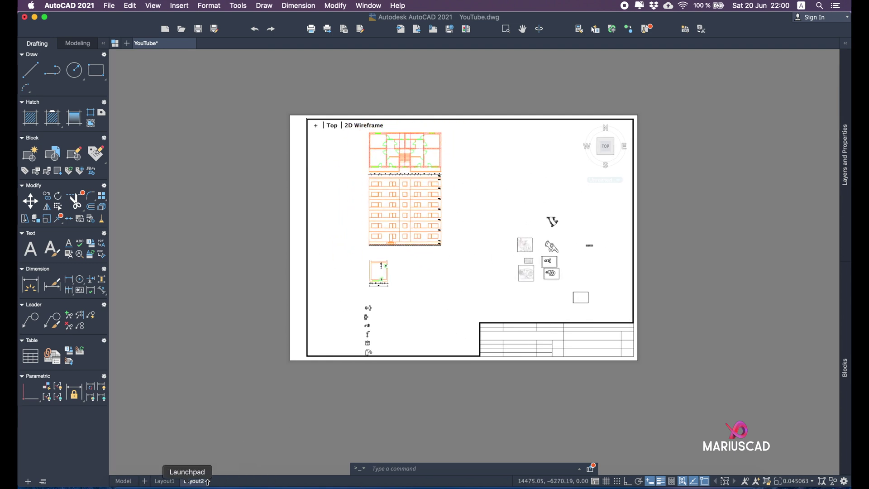
{"action": "scroll", "coordinate": [499, 249], "scroll_direction": "up", "scroll_amount": 3}
{"action": "scroll", "coordinate": [499, 248], "scroll_direction": "down", "scroll_amount": 4}
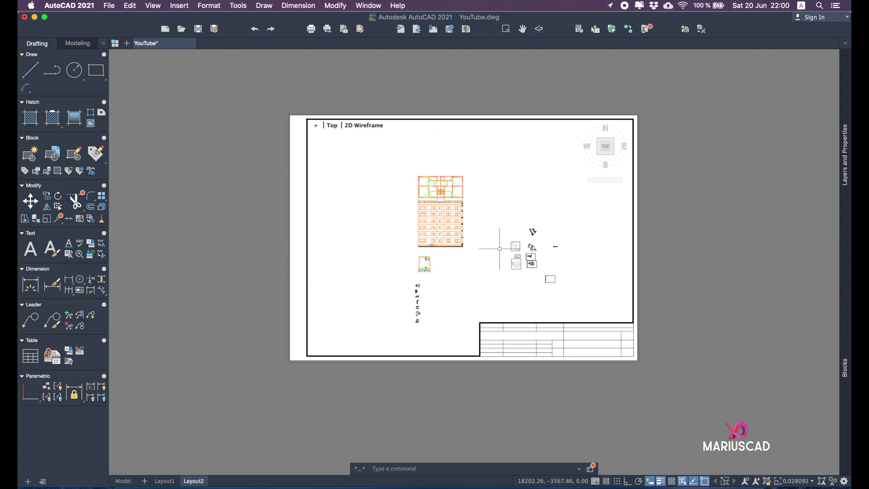
{"action": "scroll", "coordinate": [499, 248], "scroll_direction": "up", "scroll_amount": 2}
{"action": "scroll", "coordinate": [500, 248], "scroll_direction": "down", "scroll_amount": 2}
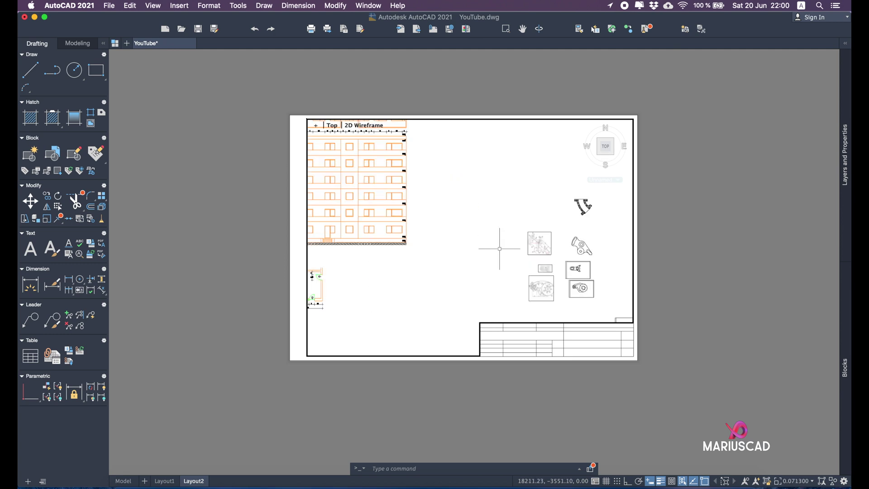
{"action": "double_click", "coordinate": [496, 403]}
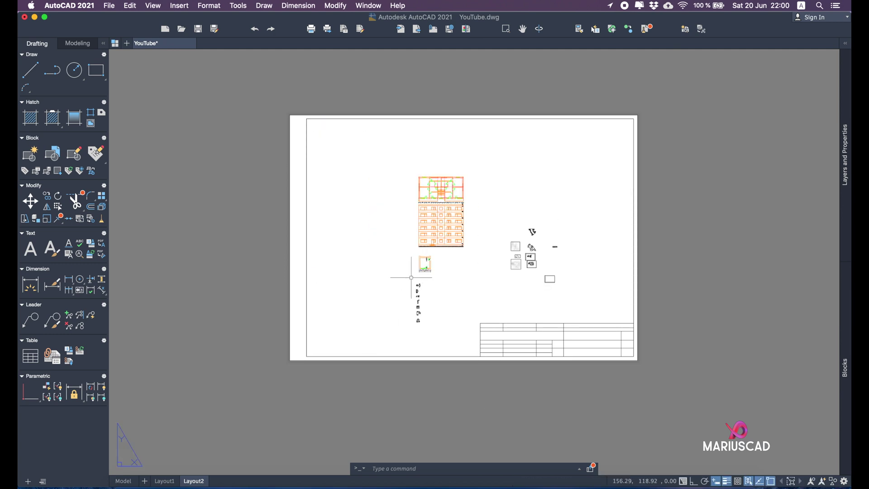
{"action": "scroll", "coordinate": [432, 317], "scroll_direction": "down", "scroll_amount": 2}
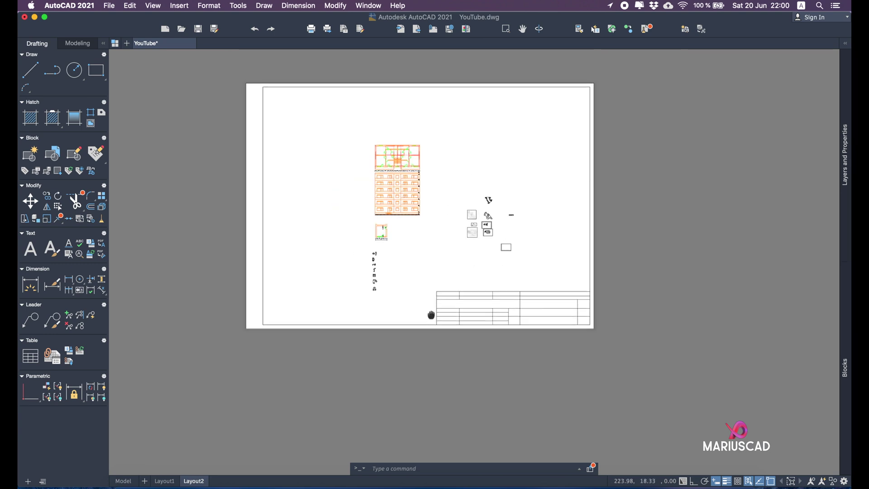
{"action": "scroll", "coordinate": [436, 340], "scroll_direction": "up", "scroll_amount": 2}
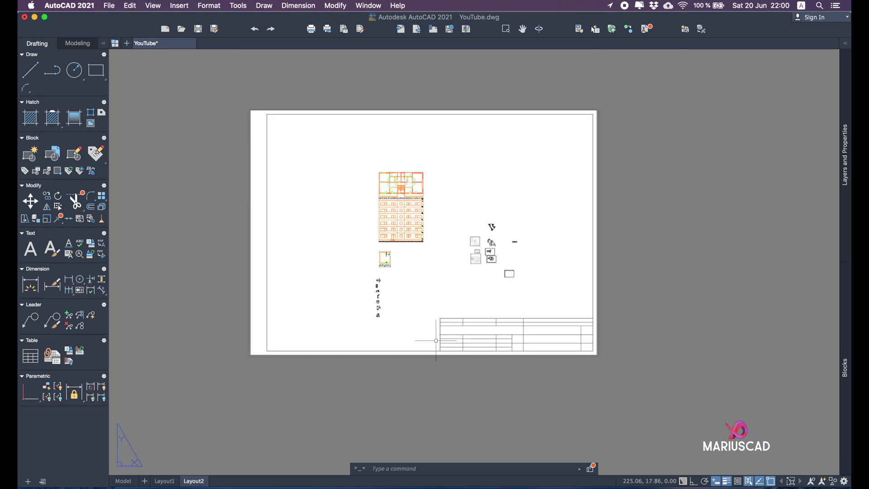
{"action": "double_click", "coordinate": [439, 250]}
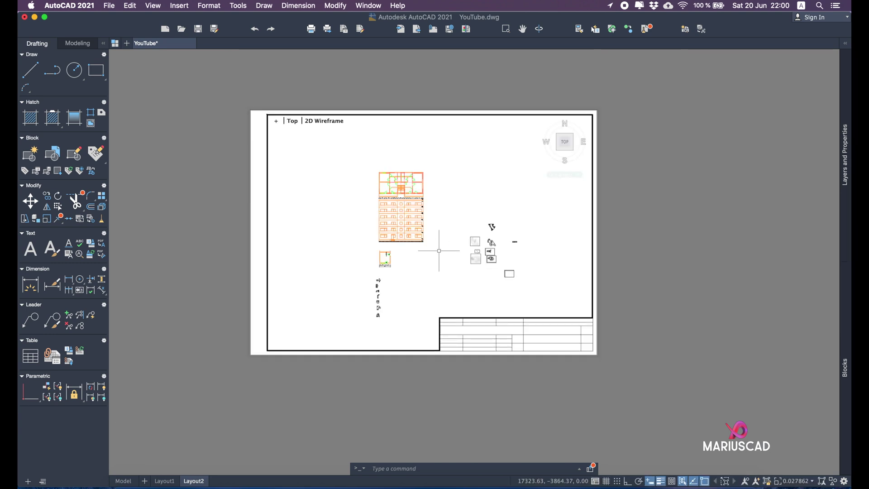
{"action": "scroll", "coordinate": [431, 259], "scroll_direction": "down", "scroll_amount": 1}
{"action": "scroll", "coordinate": [453, 249], "scroll_direction": "up", "scroll_amount": 4}
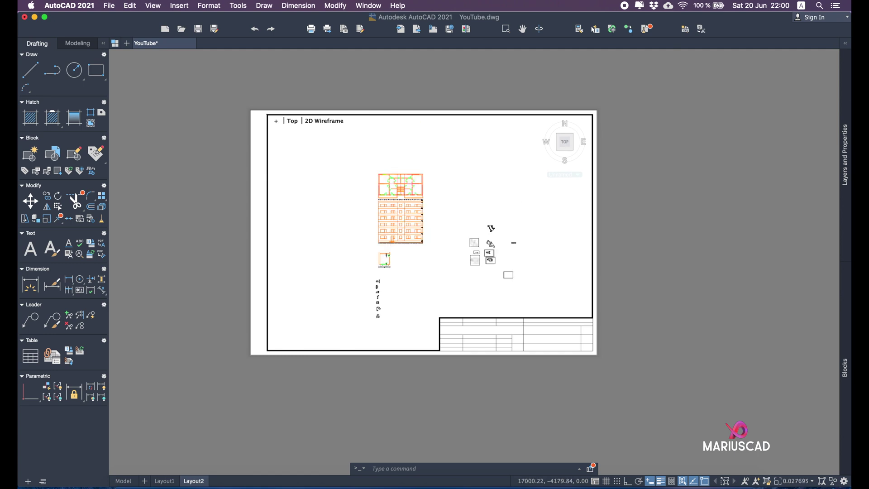
{"action": "scroll", "coordinate": [394, 232], "scroll_direction": "up", "scroll_amount": 5}
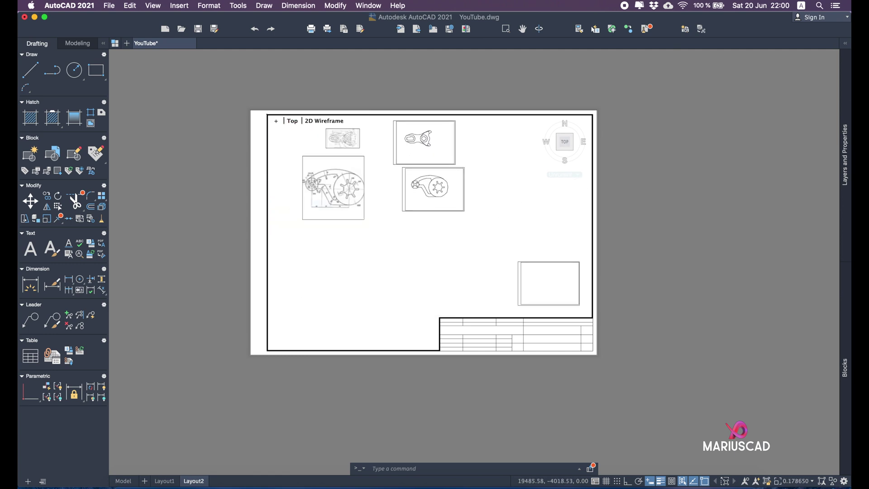
Zoom-window the viewport onto the cam part using endpoint snaps on its frame corners.
{"action": "middle_click_drag", "start_coordinate": [431, 193], "coordinate": [419, 219]}
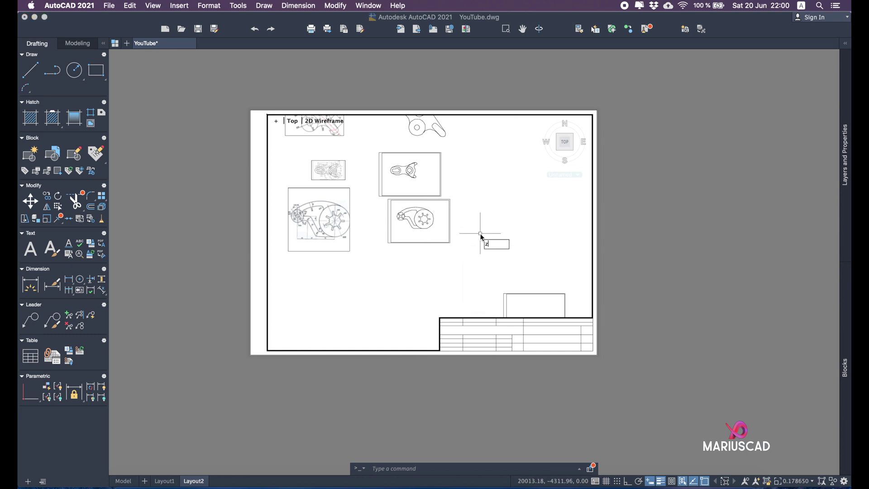
{"action": "type", "text": "oom"}
{"action": "key", "text": "Escape"}
{"action": "type", "text": "z"}
{"action": "key", "text": "Return"}
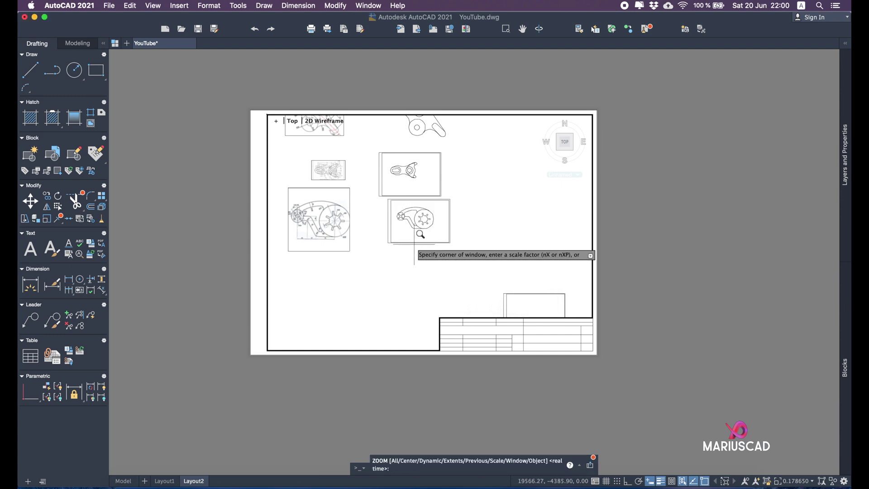
{"action": "right_click", "coordinate": [419, 276], "text": "shift"}
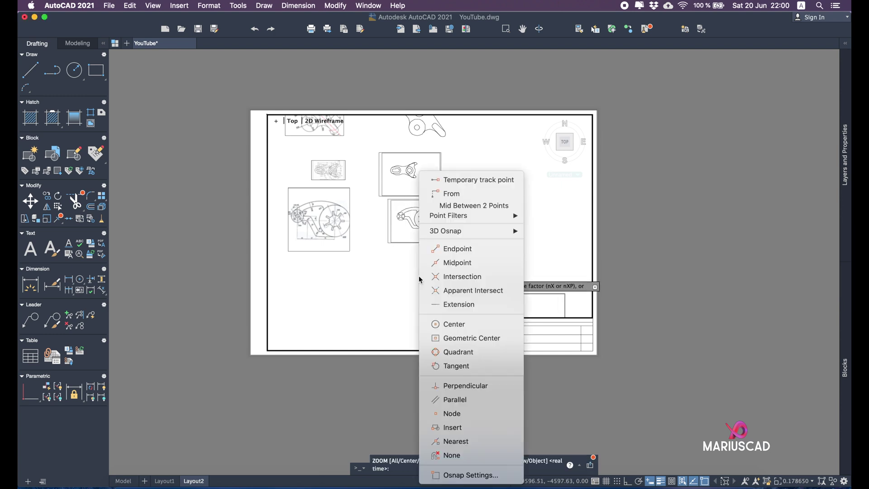
{"action": "left_click", "coordinate": [465, 249]}
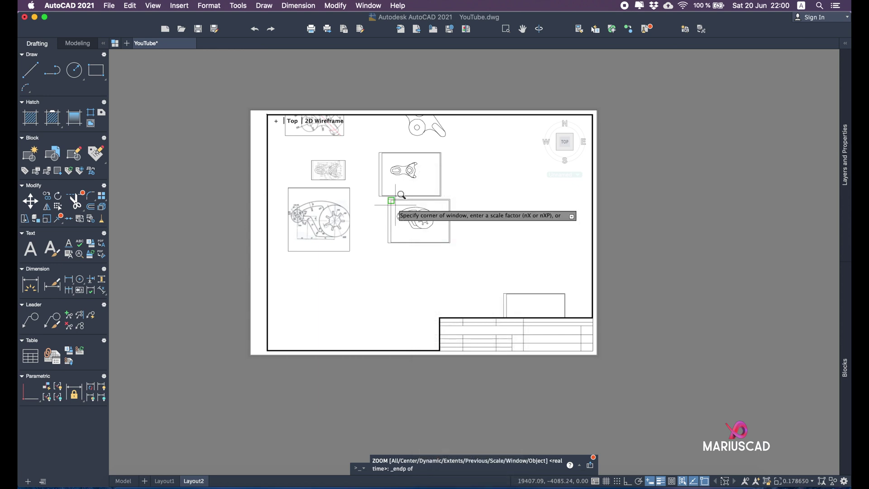
{"action": "scroll", "coordinate": [383, 192], "scroll_direction": "up", "scroll_amount": 3}
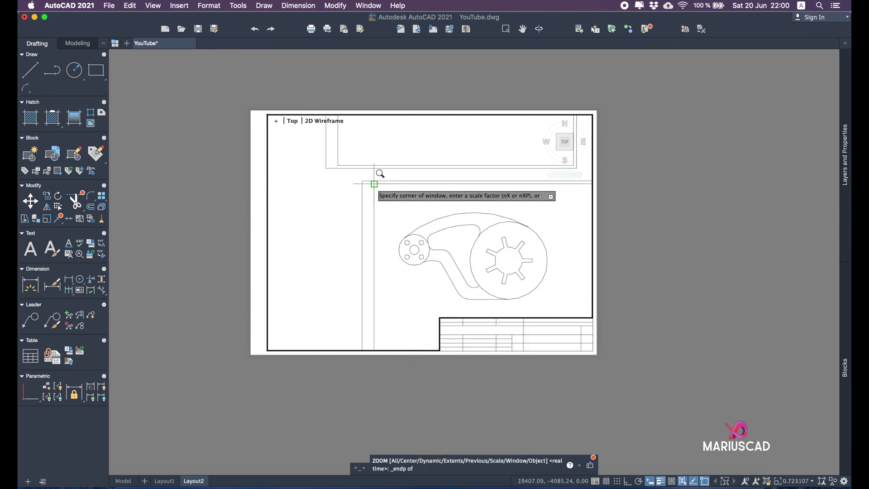
{"action": "left_click", "coordinate": [379, 191]}
{"action": "scroll", "coordinate": [431, 259], "scroll_direction": "down", "scroll_amount": 3}
{"action": "scroll", "coordinate": [438, 248], "scroll_direction": "down", "scroll_amount": 3}
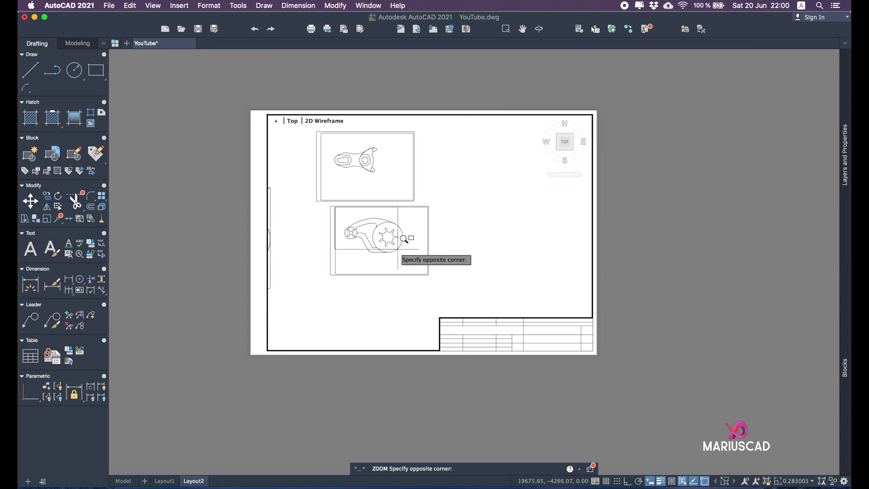
{"action": "right_click", "coordinate": [404, 238], "text": "shift"}
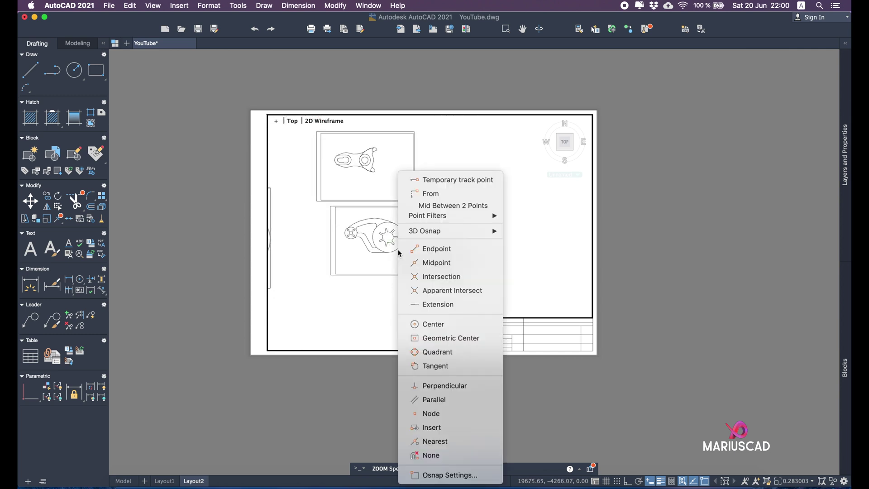
{"action": "left_click", "coordinate": [416, 255]}
{"action": "scroll", "coordinate": [442, 249], "scroll_direction": "up", "scroll_amount": 10}
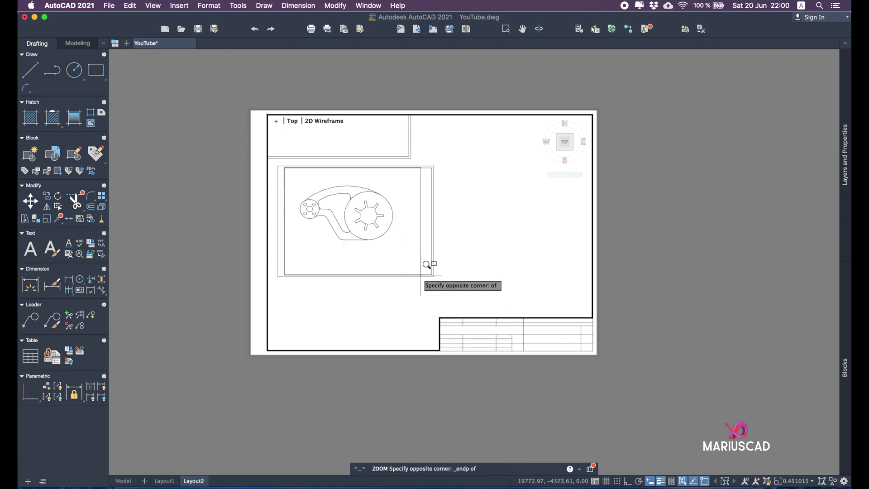
{"action": "left_click", "coordinate": [468, 266]}
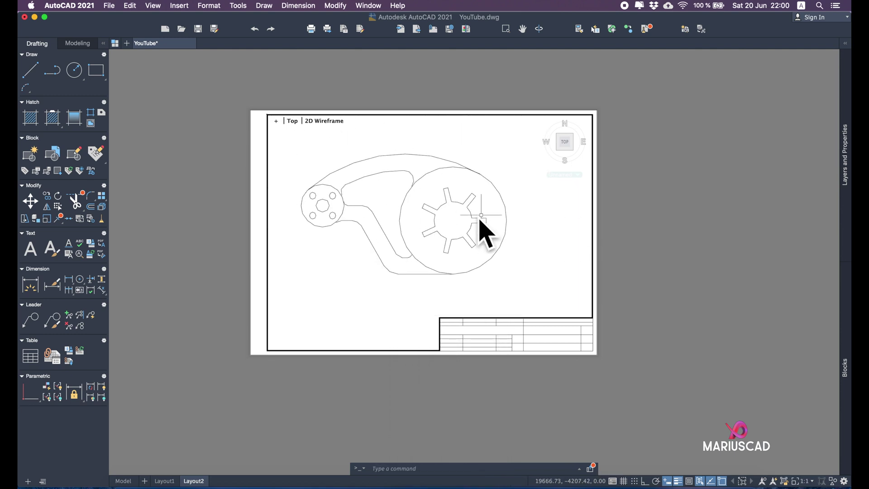
Return to paper space and preview Layout2's DWG To PDF A3 plot as YouTube-Layout2-3.pdf.
{"action": "double_click", "coordinate": [733, 248]}
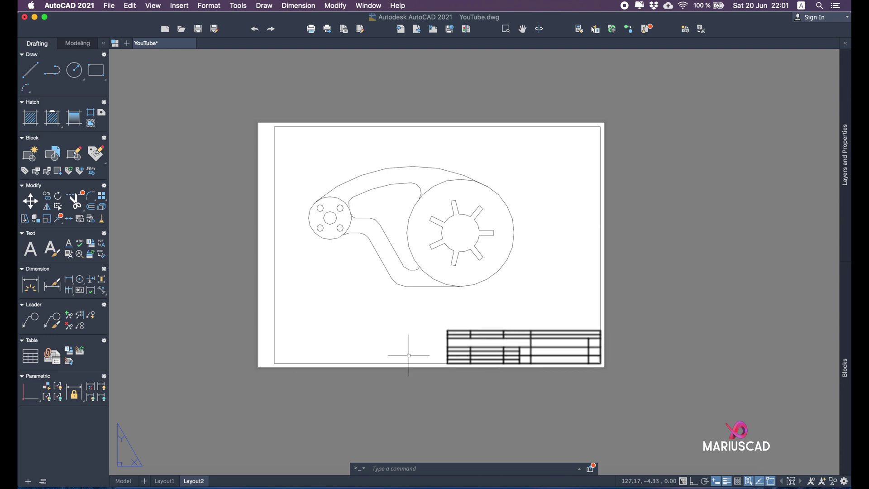
{"action": "right_click", "coordinate": [204, 480]}
{"action": "key", "text": "Escape"}
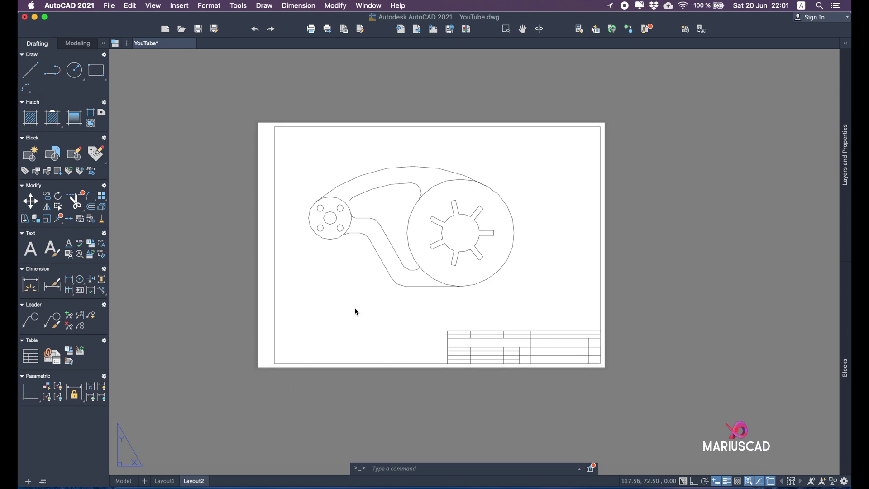
{"action": "key", "text": "super+p"}
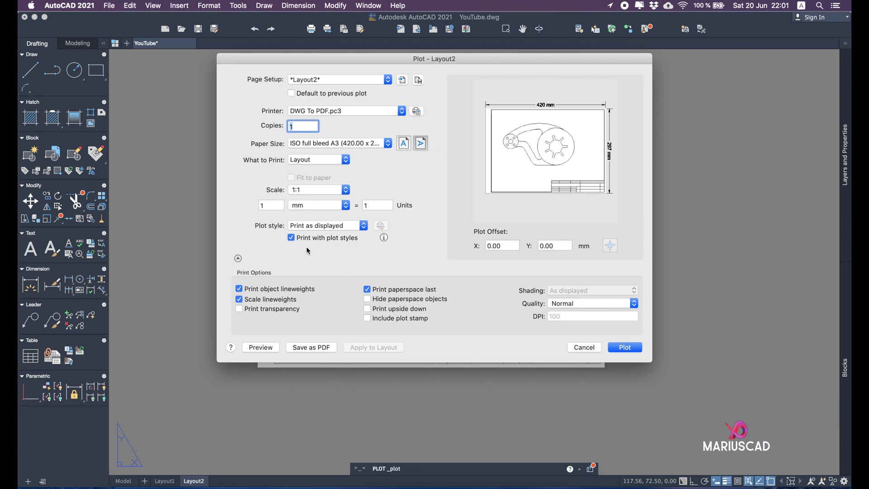
{"action": "left_click", "coordinate": [259, 348]}
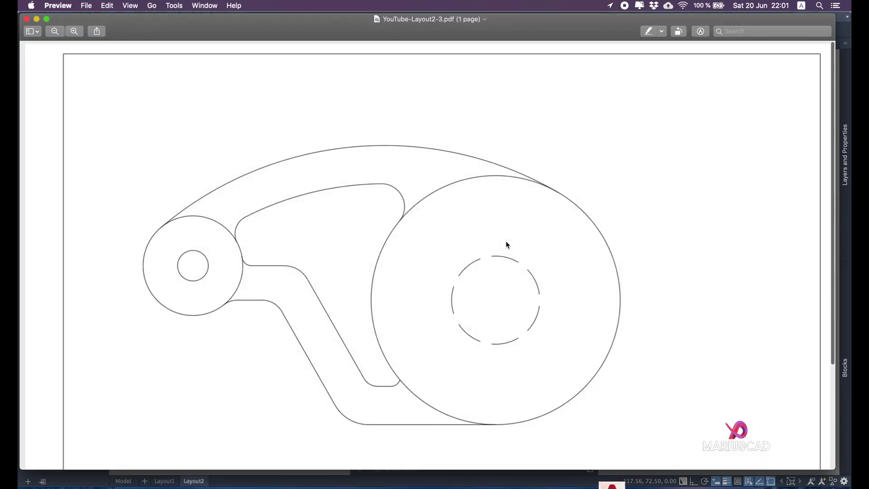
Zoom out on the YouTube-Layout2-3.pdf preview and close it.
{"action": "scroll", "coordinate": [506, 241], "scroll_direction": "down", "scroll_amount": 3}
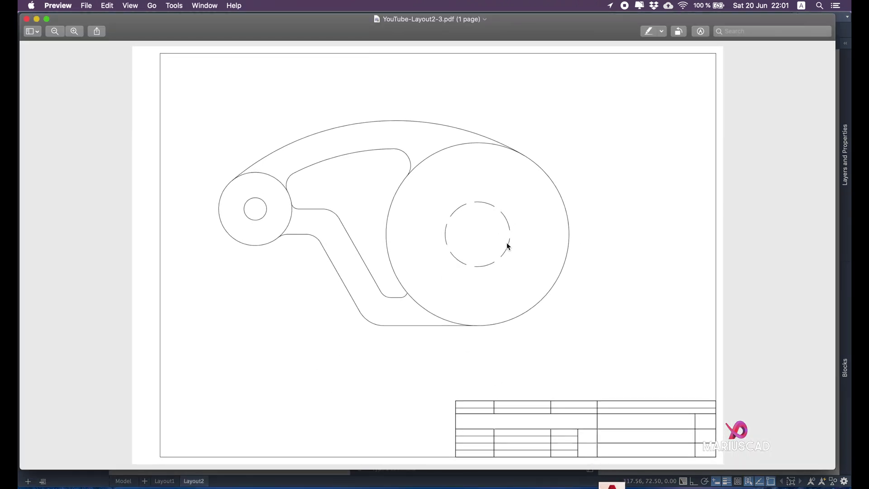
{"action": "scroll", "coordinate": [504, 240], "scroll_direction": "down", "scroll_amount": 3}
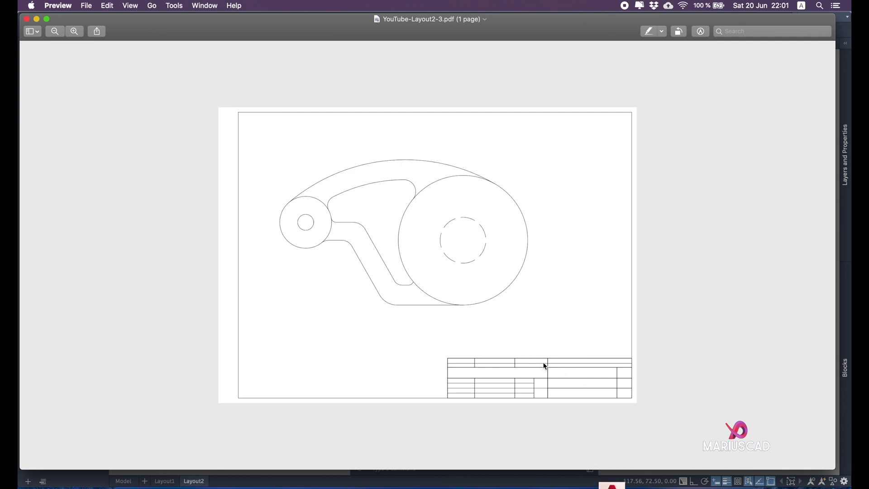
{"action": "left_click", "coordinate": [26, 18]}
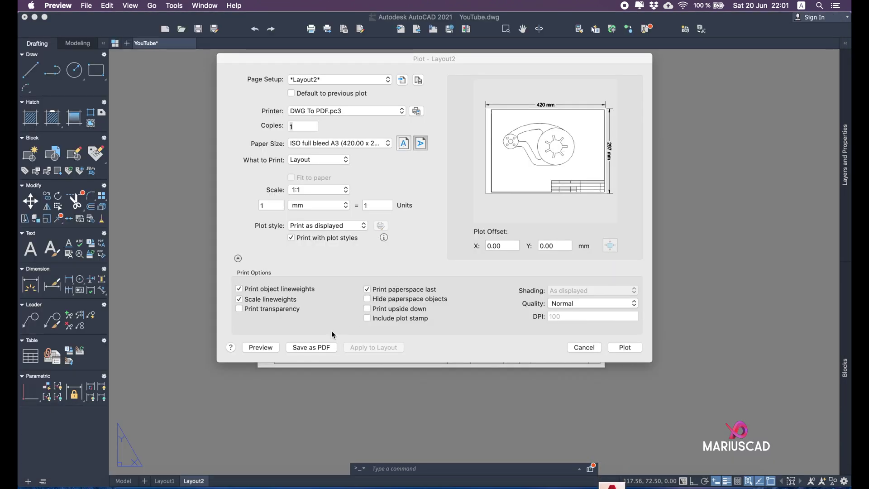
Begin Save as PDF, then cancel both the file browser and the Plot dialog.
{"action": "left_click", "coordinate": [327, 348]}
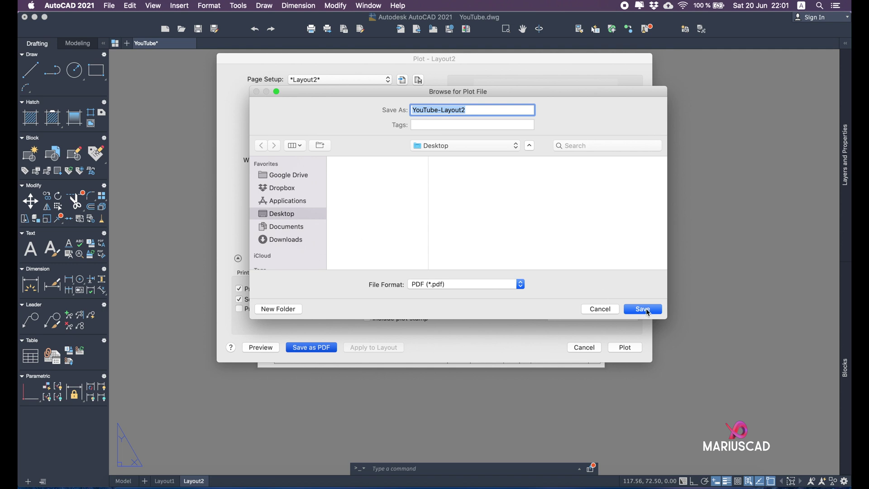
{"action": "left_click", "coordinate": [596, 308]}
{"action": "left_click", "coordinate": [584, 347]}
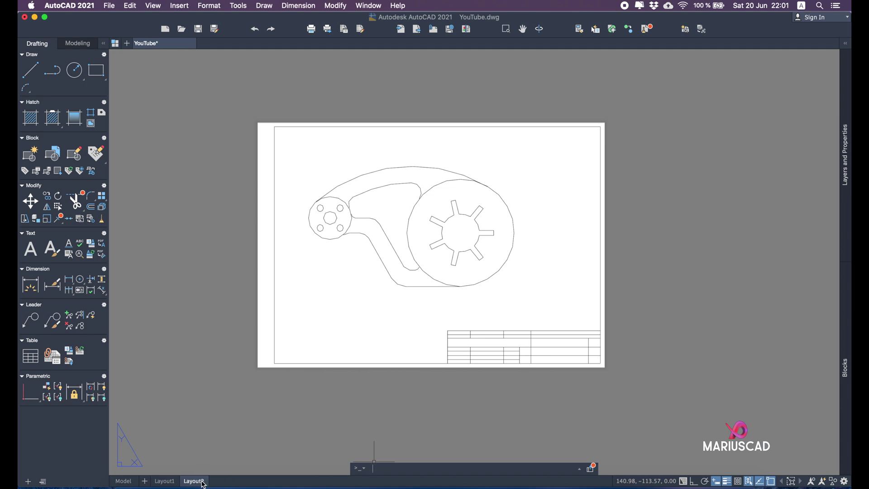
Rename the Layout2 layout to 'Paper 1'.
{"action": "double_click", "coordinate": [199, 481]}
{"action": "type", "text": "P"}
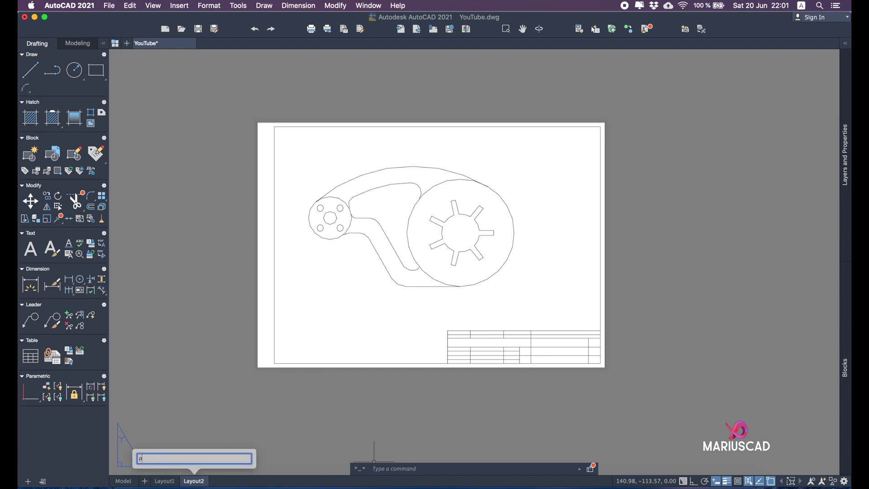
{"action": "type", "text": "aper 1"}
{"action": "key", "text": "Return"}
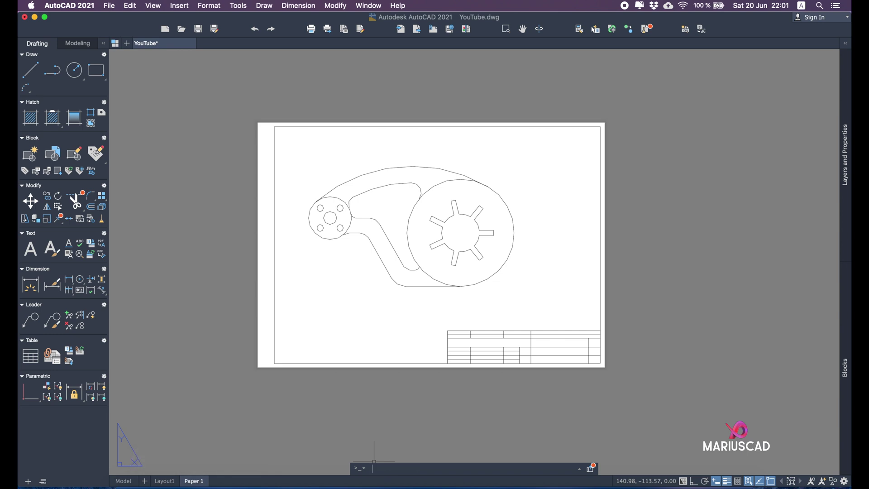
Duplicate the Paper 1 layout and name the copy 'Paper 2'.
{"action": "right_click", "coordinate": [197, 482]}
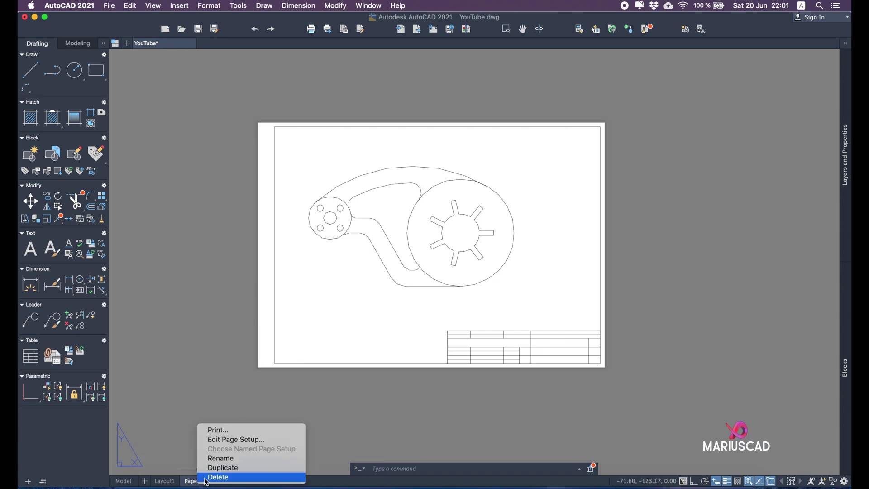
{"action": "left_click", "coordinate": [222, 467]}
{"action": "left_click", "coordinate": [230, 483]}
{"action": "double_click", "coordinate": [230, 483]}
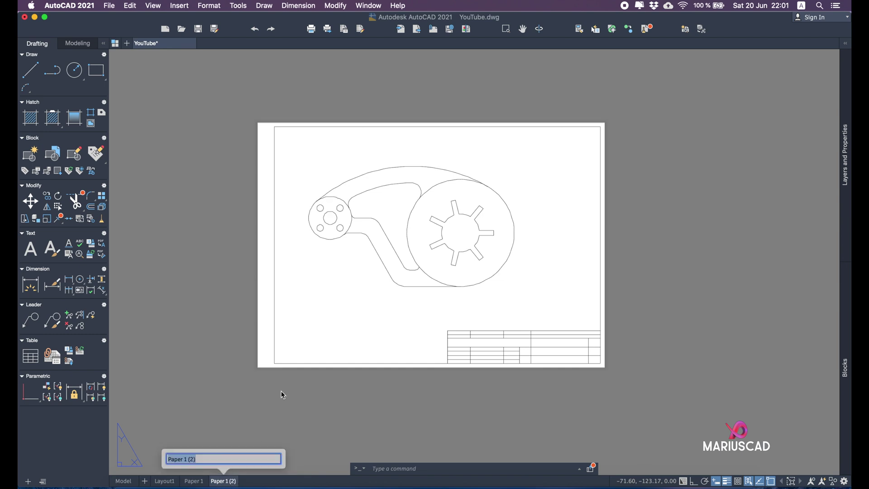
{"action": "type", "text": "Paper 2"}
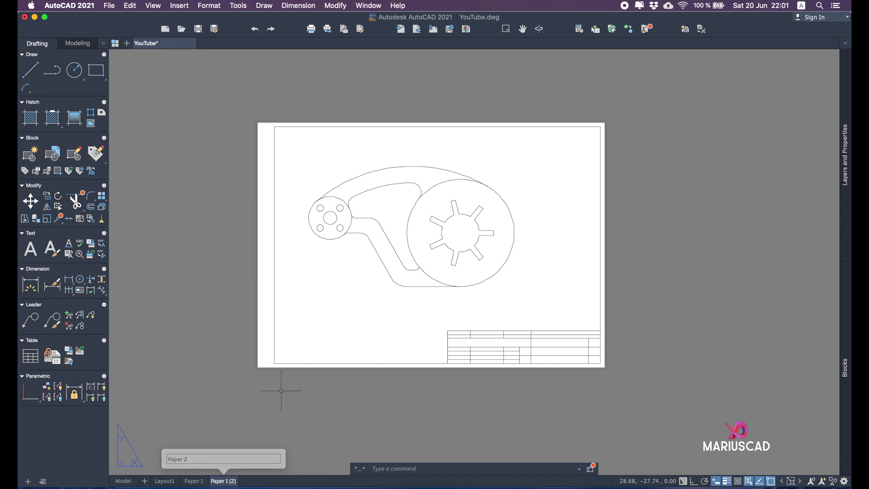
{"action": "key", "text": "Return"}
{"action": "left_click", "coordinate": [438, 296]}
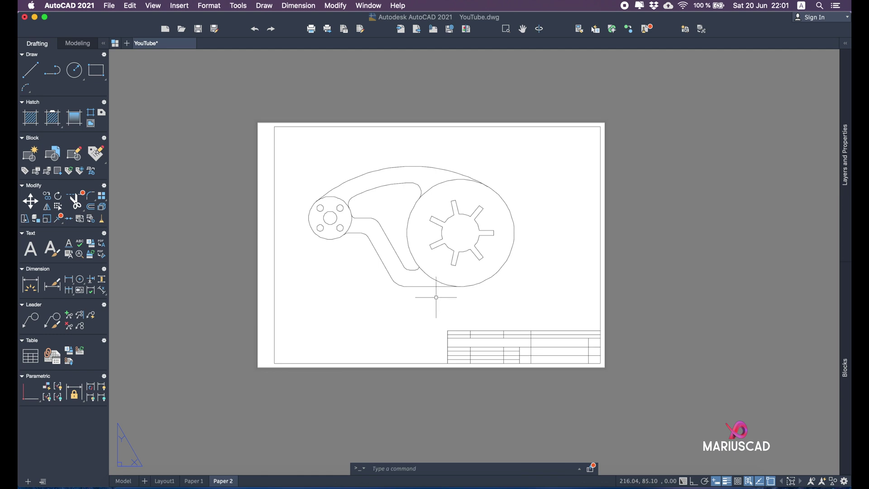
Zoom-window Paper 2's viewport onto the forked lever part with endpoint snaps, back in paper space.
{"action": "double_click", "coordinate": [435, 298]}
{"action": "scroll", "coordinate": [435, 297], "scroll_direction": "up", "scroll_amount": 4}
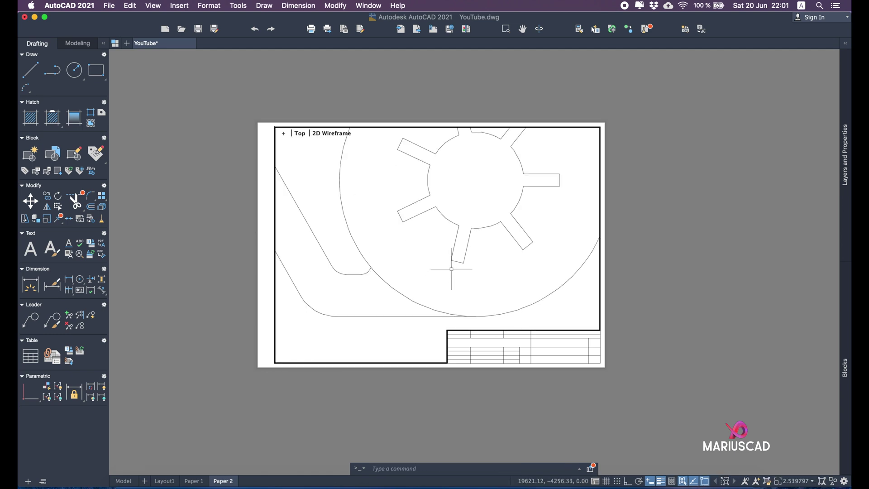
{"action": "scroll", "coordinate": [435, 297], "scroll_direction": "down", "scroll_amount": 7}
{"action": "scroll", "coordinate": [436, 290], "scroll_direction": "down", "scroll_amount": 2}
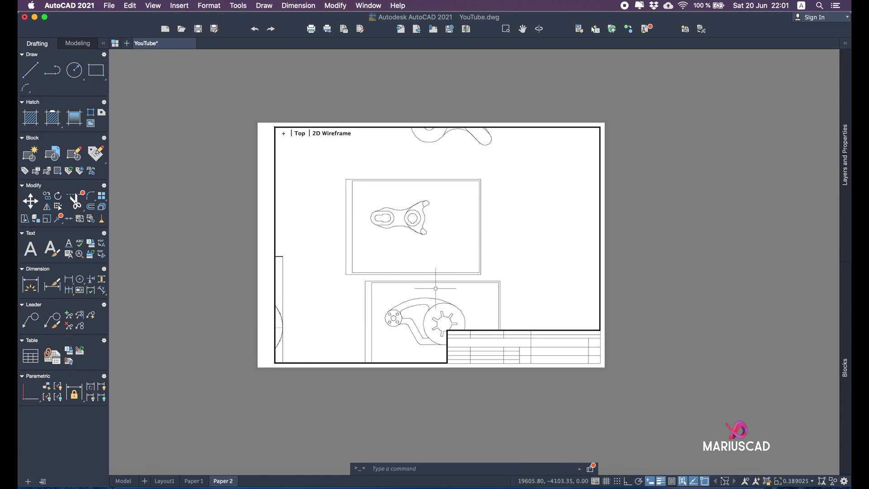
{"action": "type", "text": "z"}
{"action": "key", "text": "Return"}
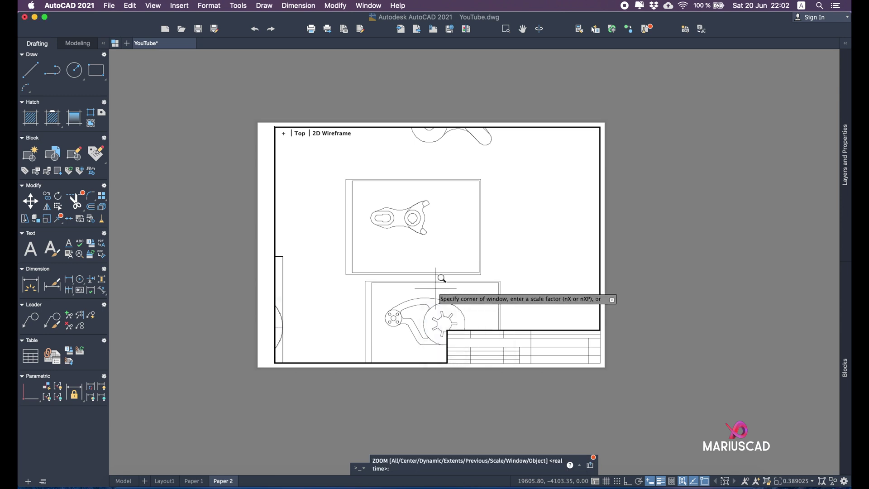
{"action": "right_click", "coordinate": [435, 288], "text": "shift"}
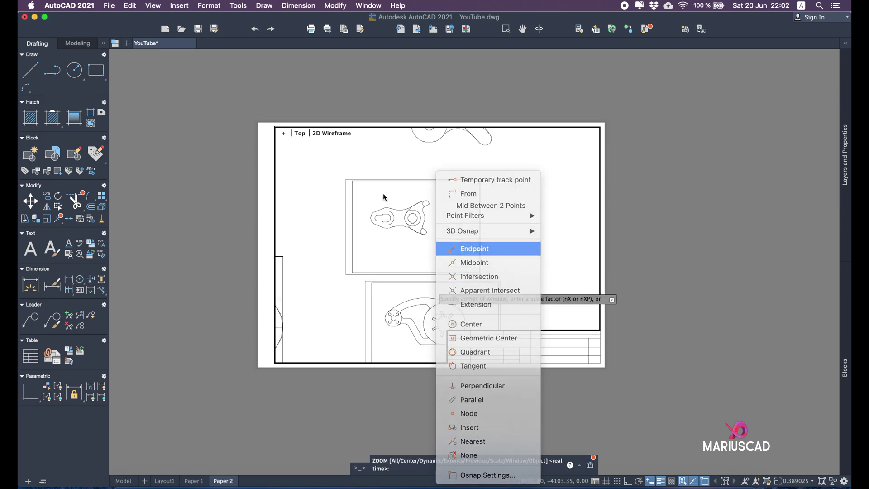
{"action": "left_click", "coordinate": [475, 249]}
{"action": "left_click", "coordinate": [357, 179]}
{"action": "right_click", "coordinate": [464, 233], "text": "shift"}
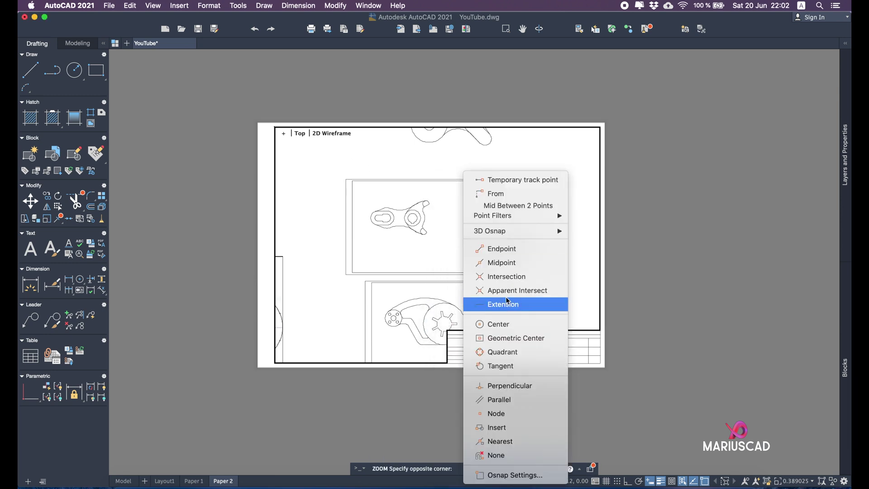
{"action": "left_click", "coordinate": [506, 254]}
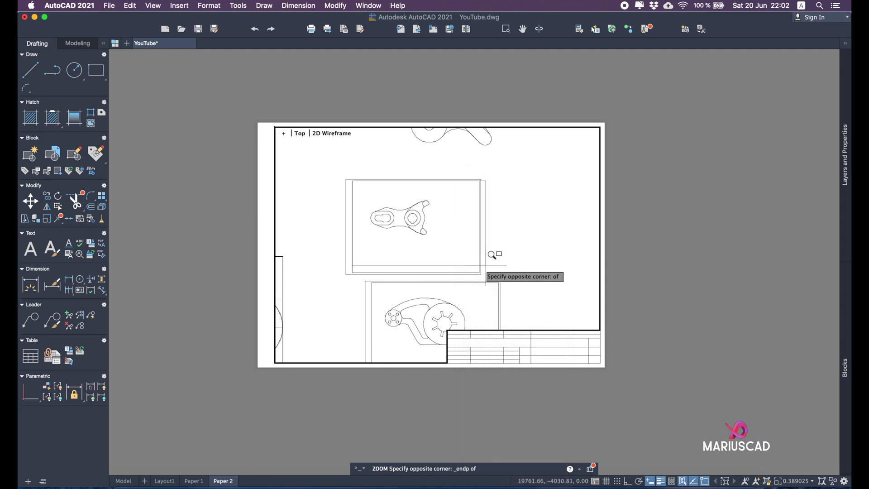
{"action": "left_click", "coordinate": [480, 285]}
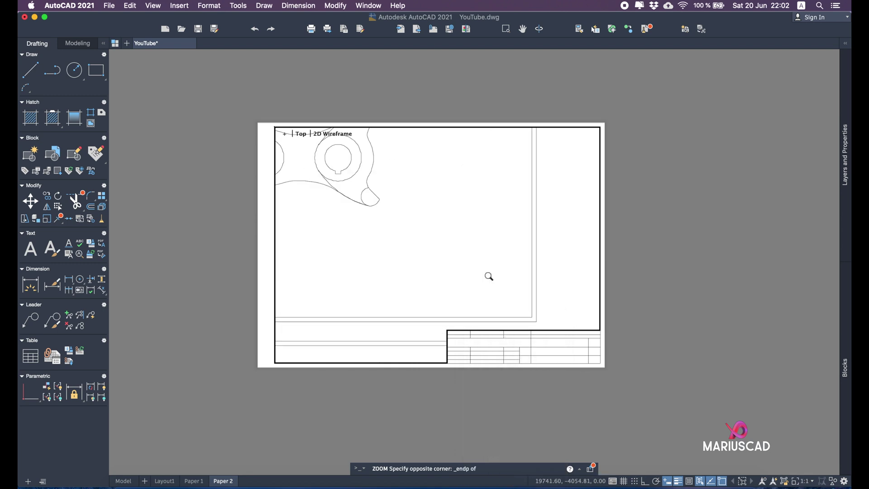
{"action": "double_click", "coordinate": [694, 268]}
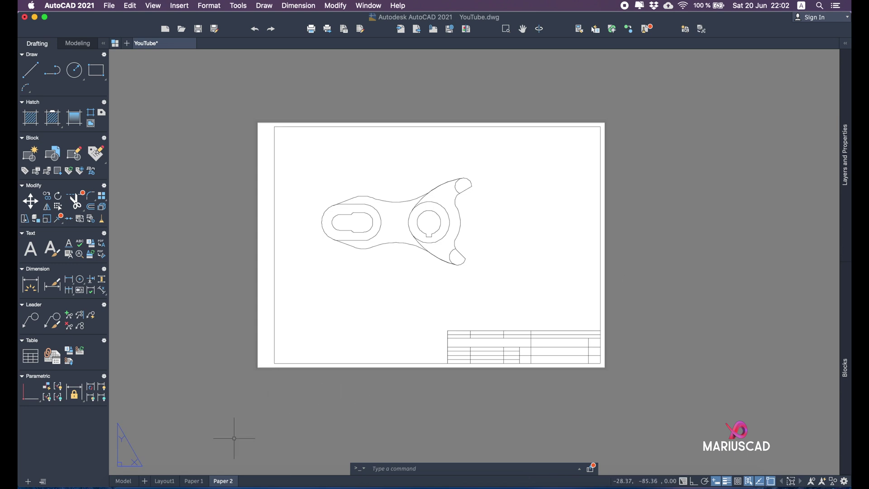
{"action": "key", "text": "super+p"}
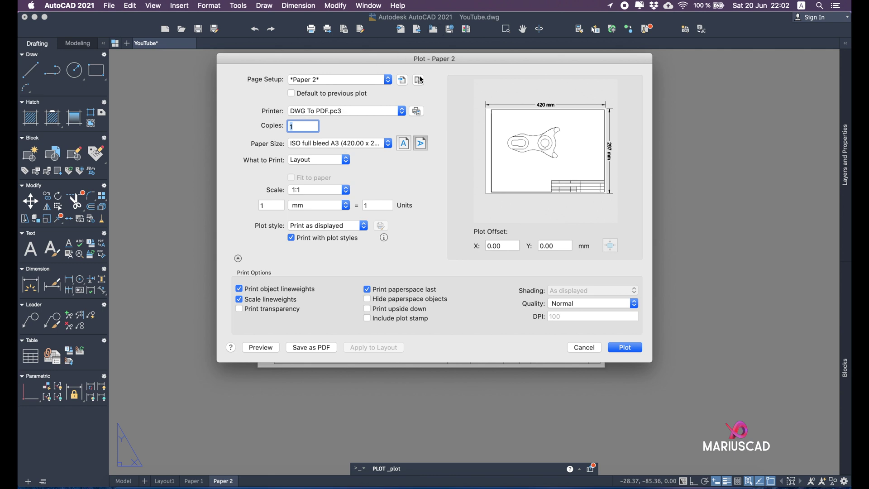
Preview the Paper 2 plot, then save it as Paper 2.pdf.
{"action": "left_click", "coordinate": [274, 348]}
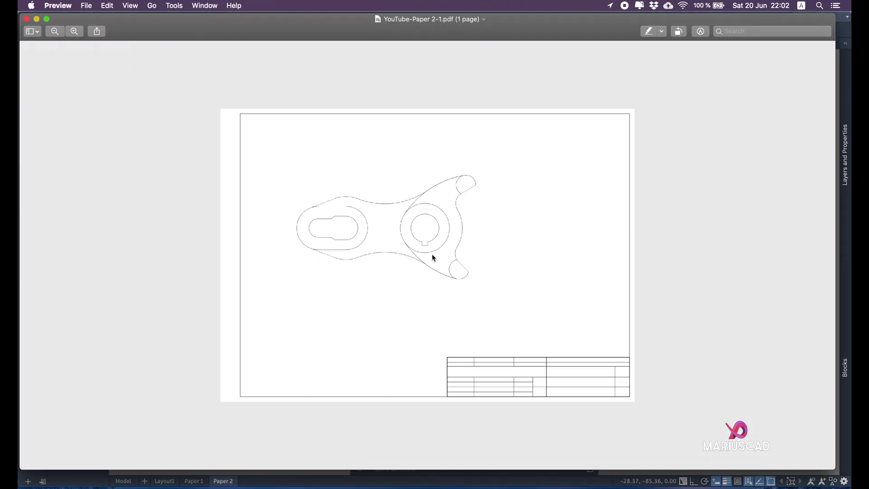
{"action": "left_click", "coordinate": [27, 18]}
{"action": "left_click", "coordinate": [318, 348]}
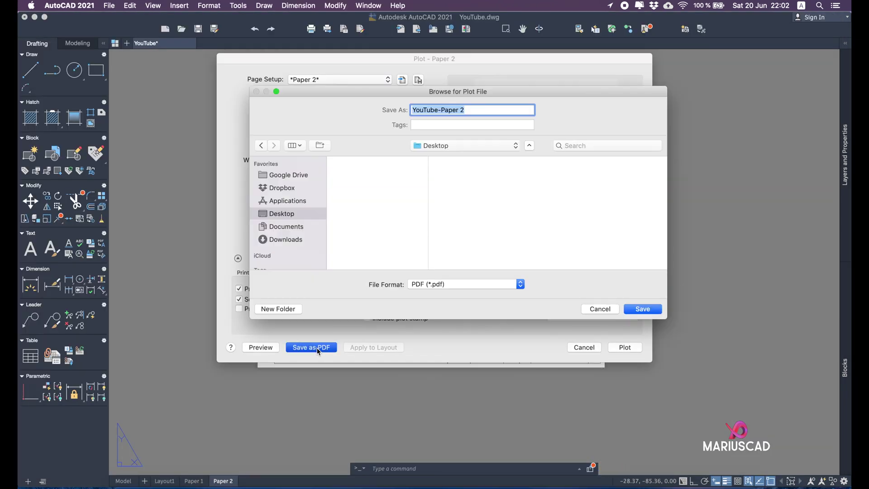
{"action": "type", "text": "Pa"}
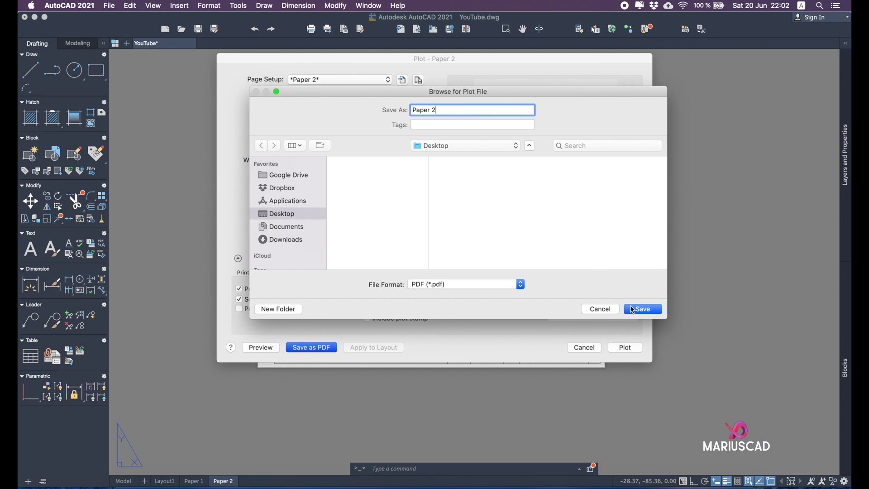
{"action": "left_click", "coordinate": [633, 310]}
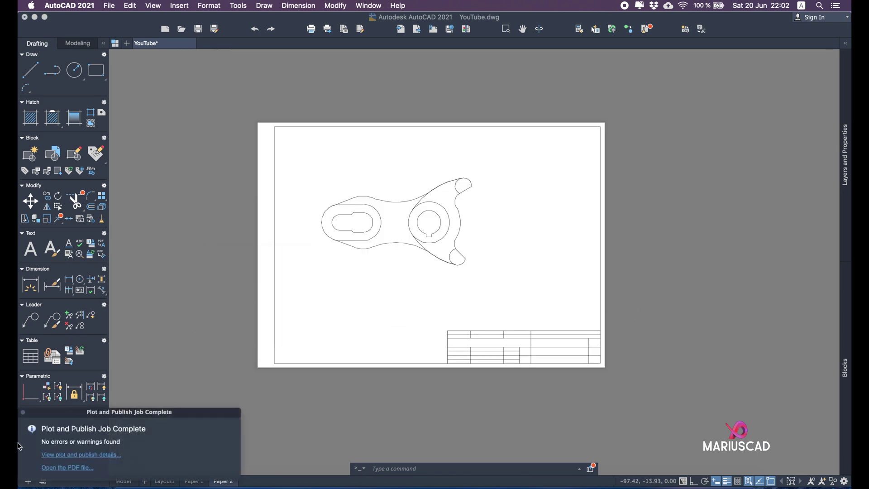
{"action": "left_click", "coordinate": [23, 413]}
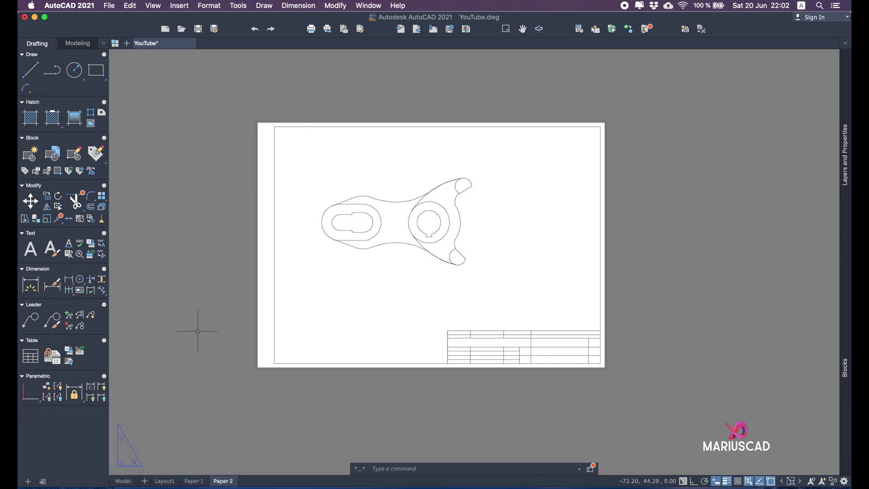
Open Paper 2.pdf from the desktop in Preview and zoom out to the whole page.
{"action": "left_click", "coordinate": [35, 19]}
{"action": "double_click", "coordinate": [822, 30]}
{"action": "key", "text": "super+minus"}
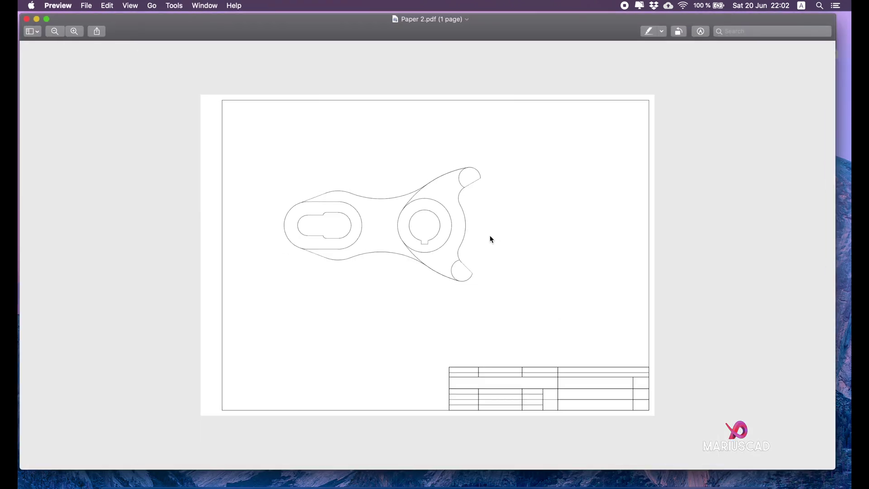